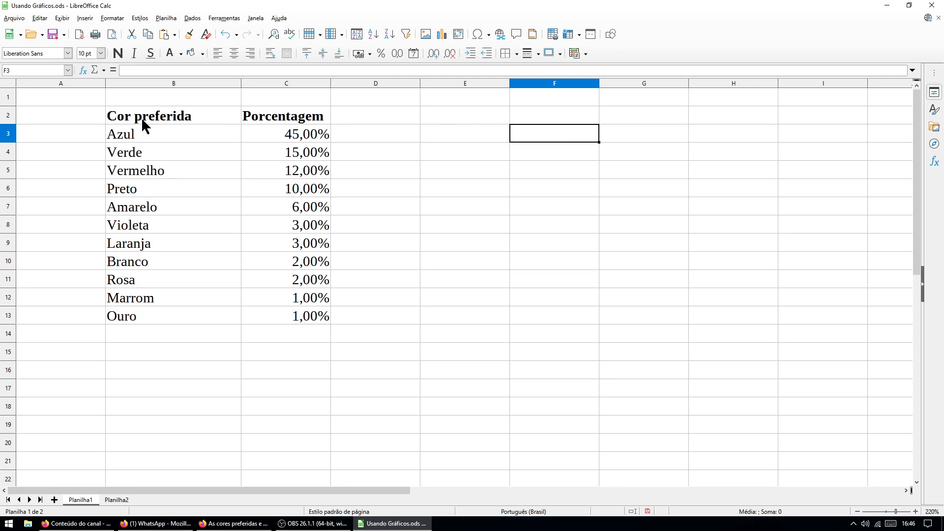
# Insert a chart based on the favourite-colour table in B2:C13, including its headers
pyautogui.moveTo(141, 117); pyautogui.dragTo(292, 311)
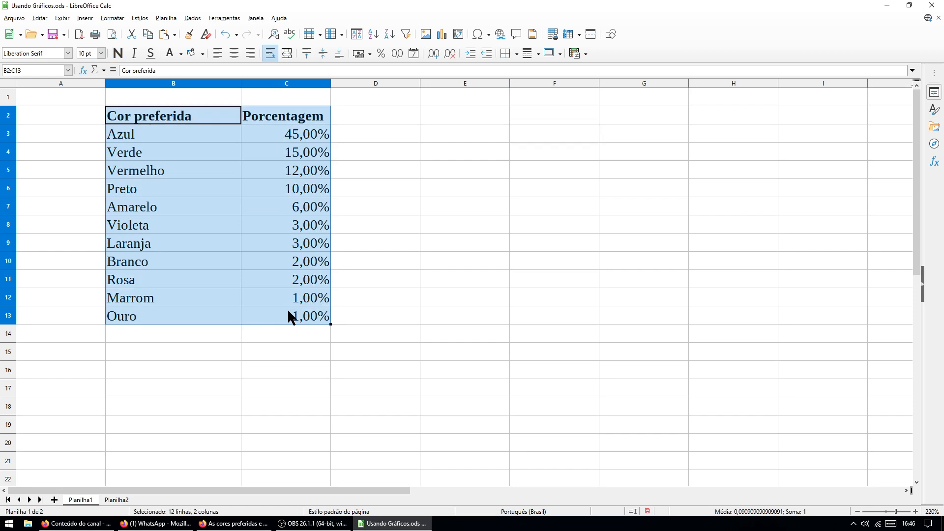
pyautogui.click(359, 171)
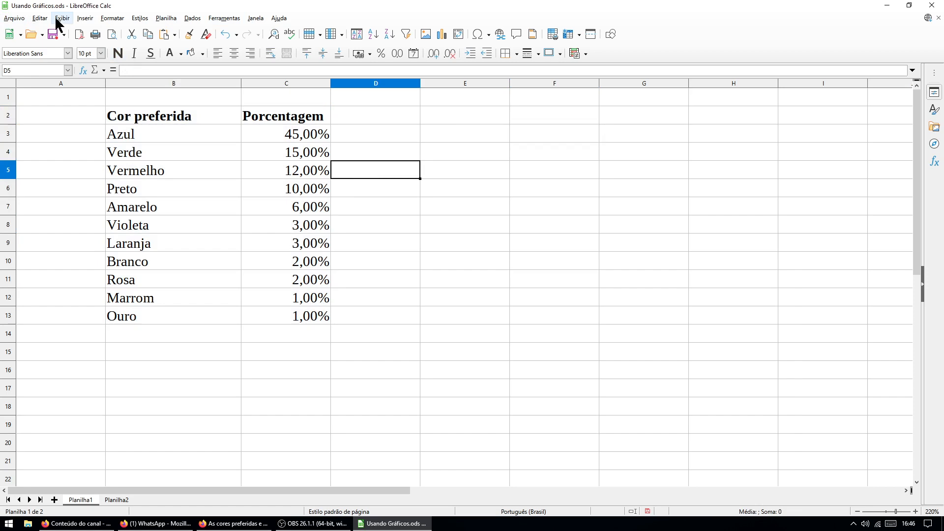
pyautogui.click(85, 19)
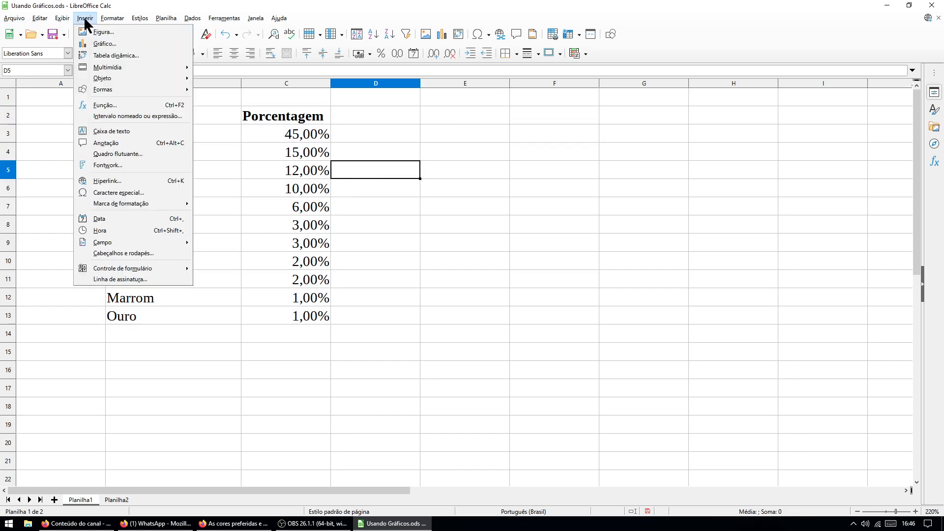
pyautogui.click(104, 43)
pyautogui.moveTo(163, 117); pyautogui.dragTo(280, 316)
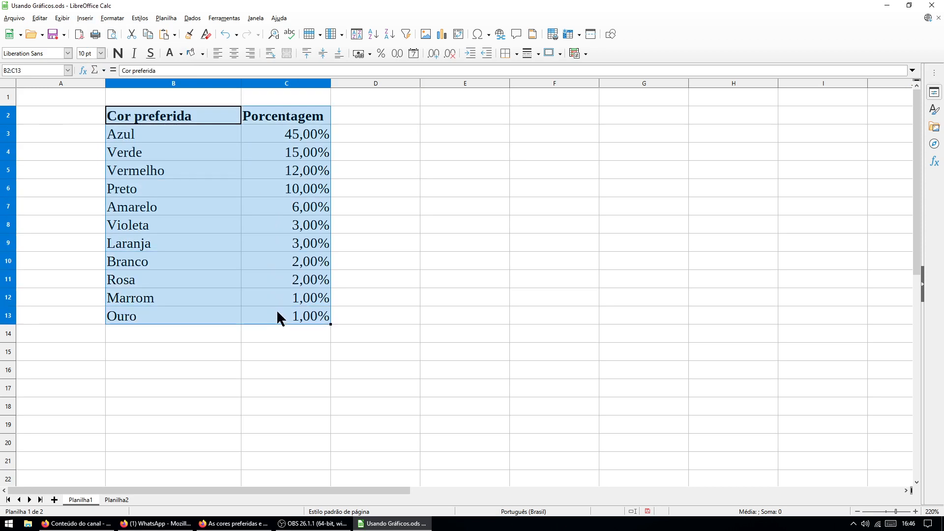
pyautogui.click(85, 18)
pyautogui.click(97, 45)
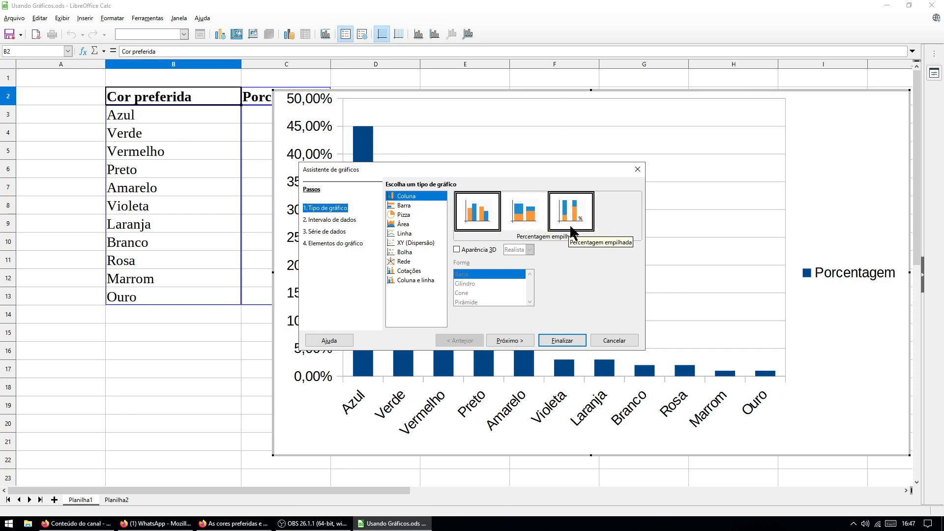
# Preview the chart as the Barra type and switch back to Coluna, keeping the dialog clear of the preview
pyautogui.click(404, 206)
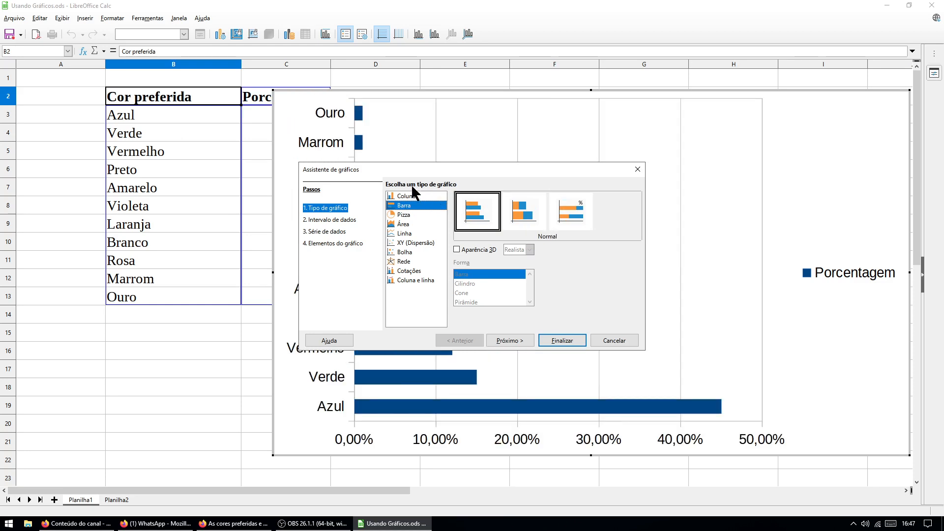
pyautogui.moveTo(400, 169); pyautogui.dragTo(624, 164)
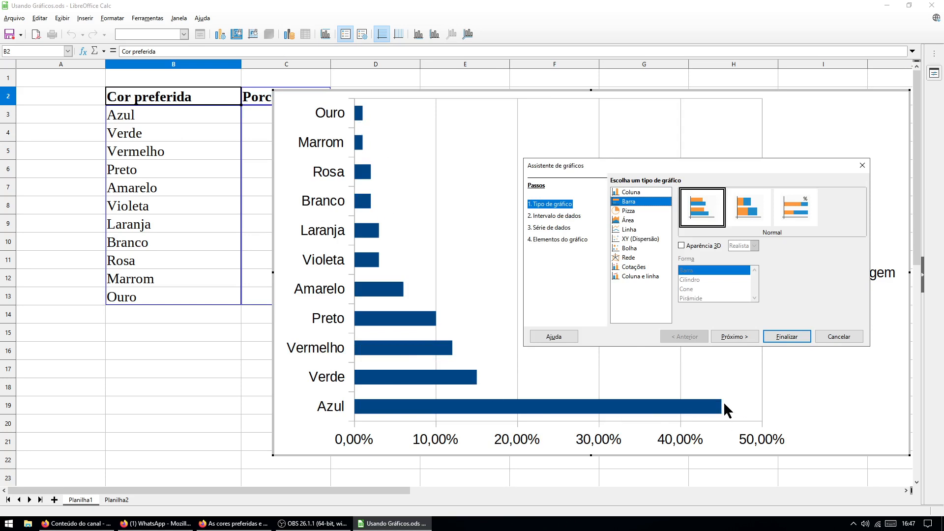
pyautogui.click(631, 192)
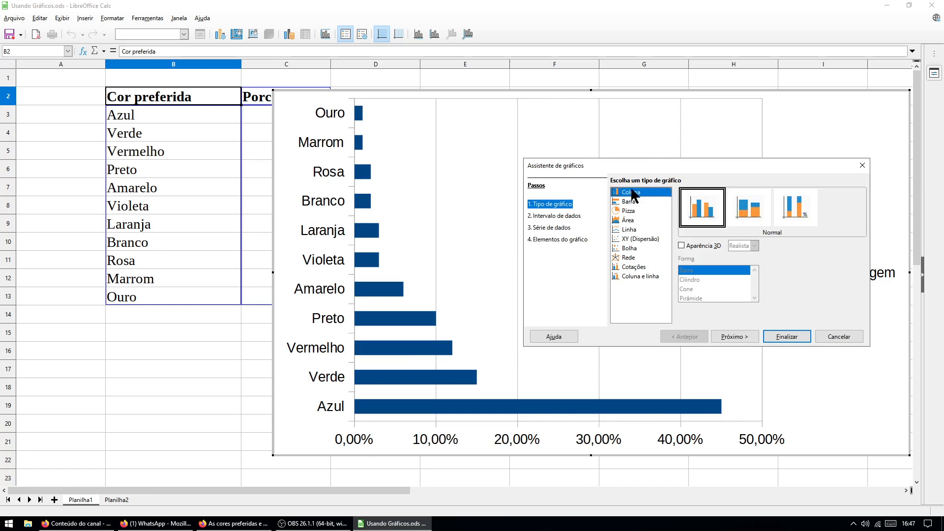
pyautogui.moveTo(650, 162); pyautogui.dragTo(82, 236)
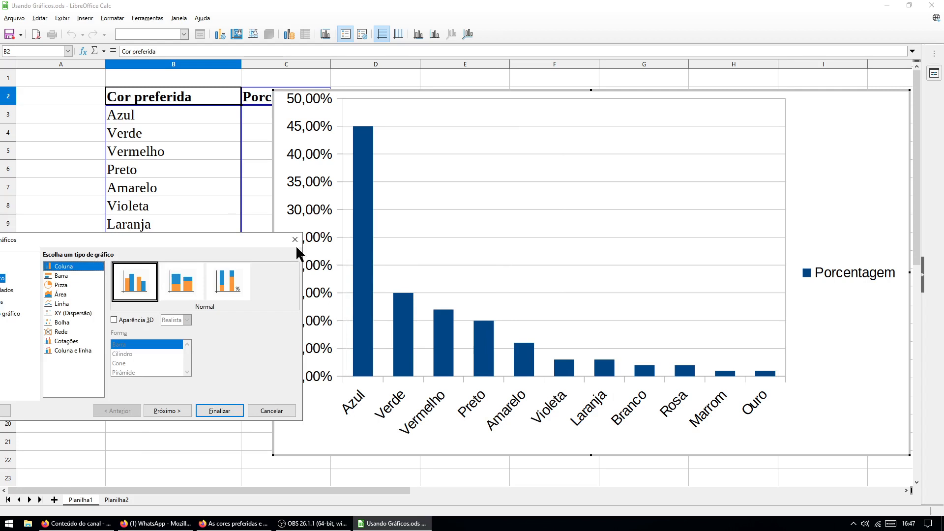
pyautogui.moveTo(170, 240); pyautogui.dragTo(560, 163)
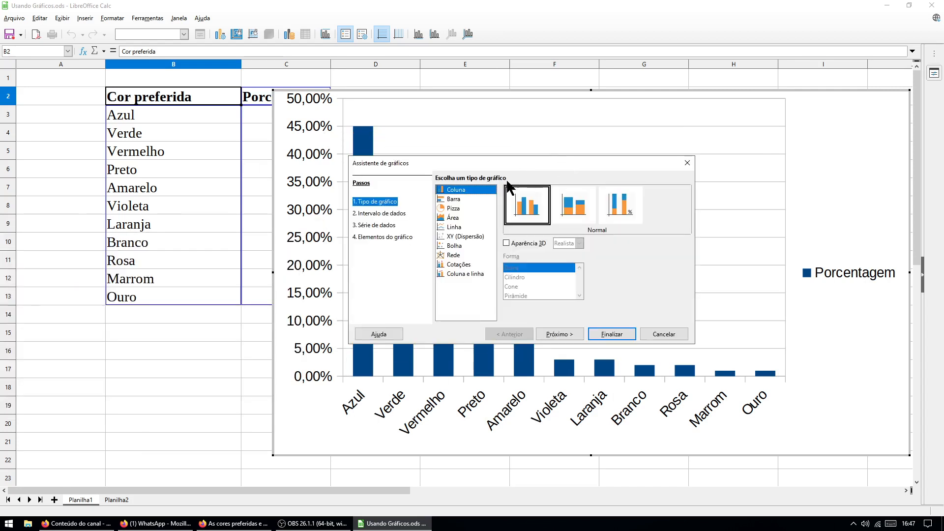
# Try the 3D appearance on the column chart and inspect its preview
pyautogui.click(507, 243)
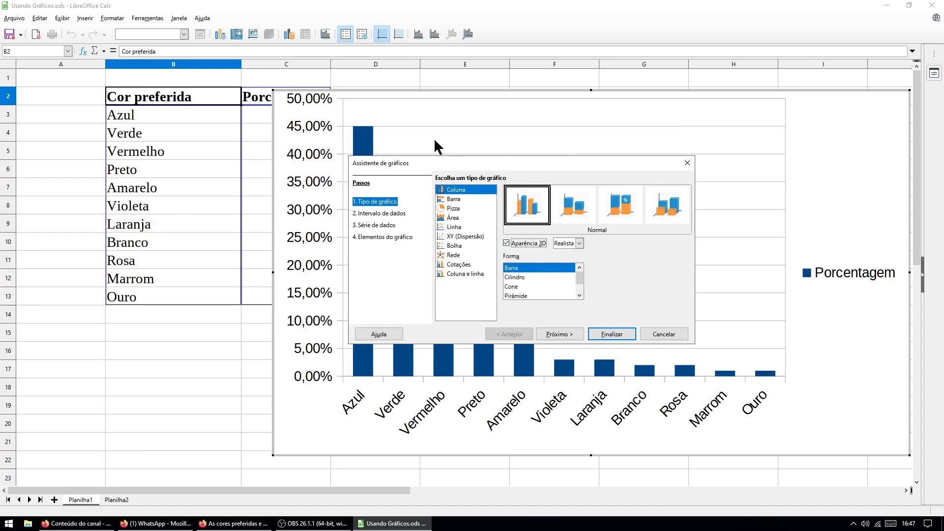
pyautogui.moveTo(449, 162); pyautogui.dragTo(645, 109)
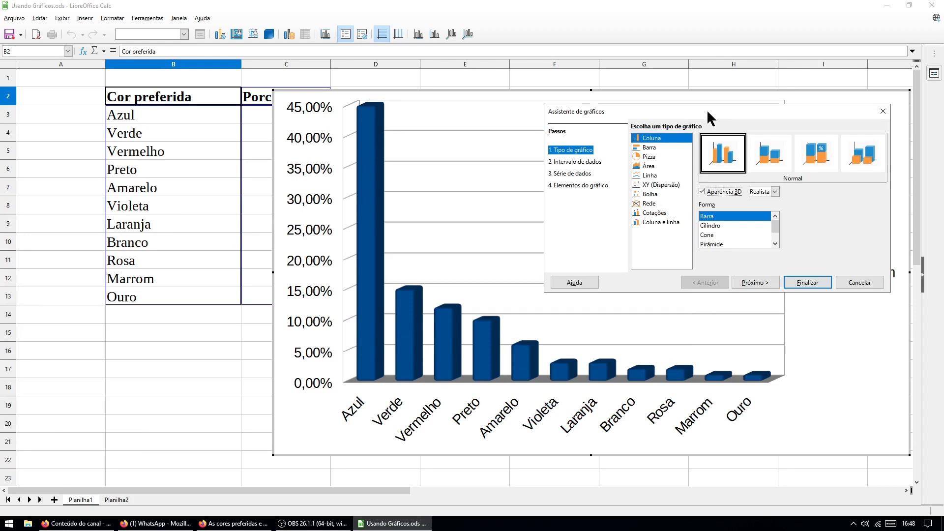
pyautogui.moveTo(707, 109); pyautogui.dragTo(556, 149)
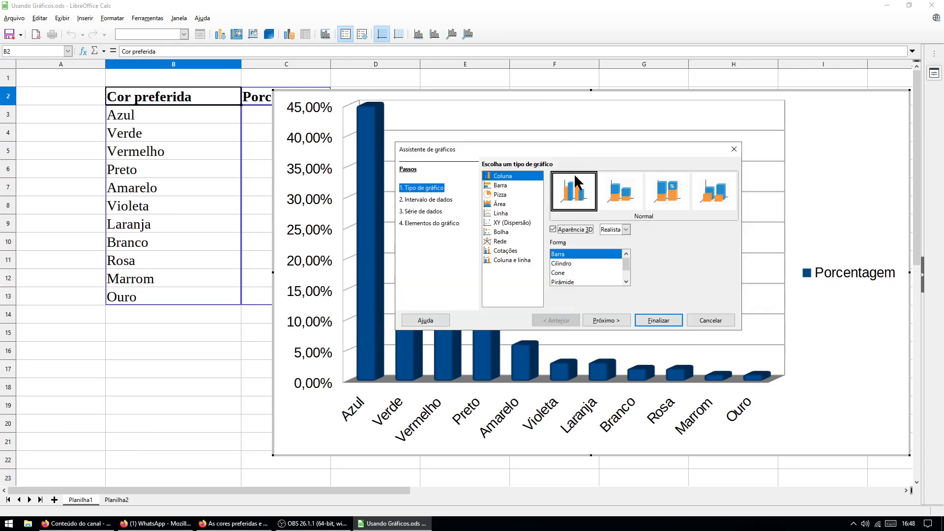
# Preview the data as a 3D Pizza chart, moving the dialog away from the slices and legend
pyautogui.click(500, 195)
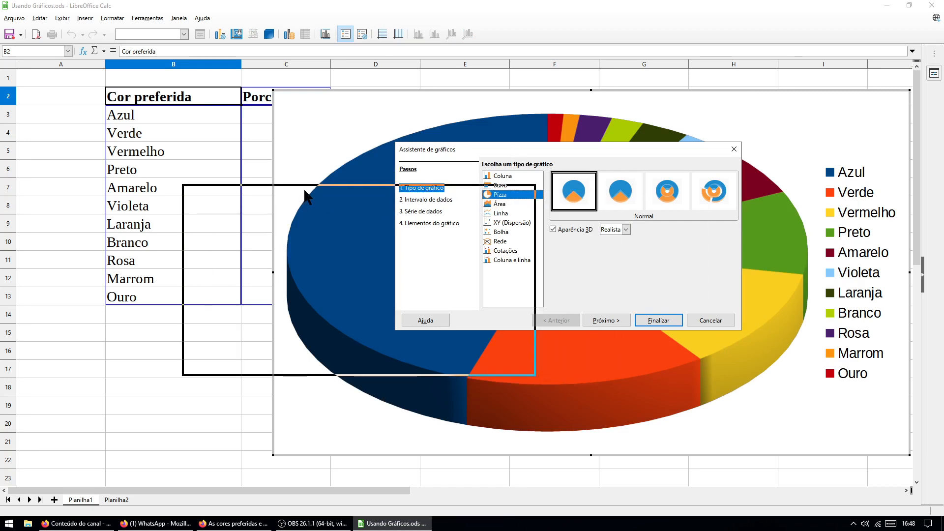
pyautogui.moveTo(263, 200); pyautogui.dragTo(411, 208)
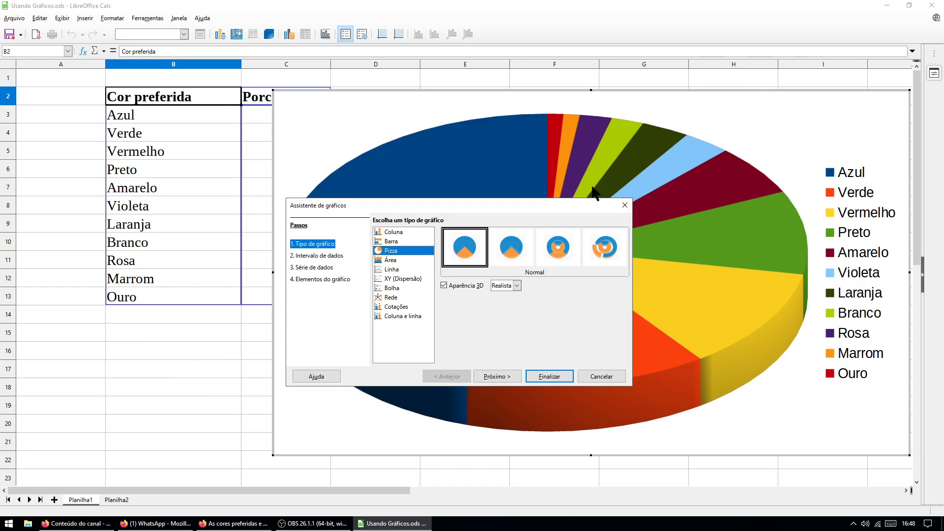
pyautogui.moveTo(496, 203); pyautogui.dragTo(755, 373)
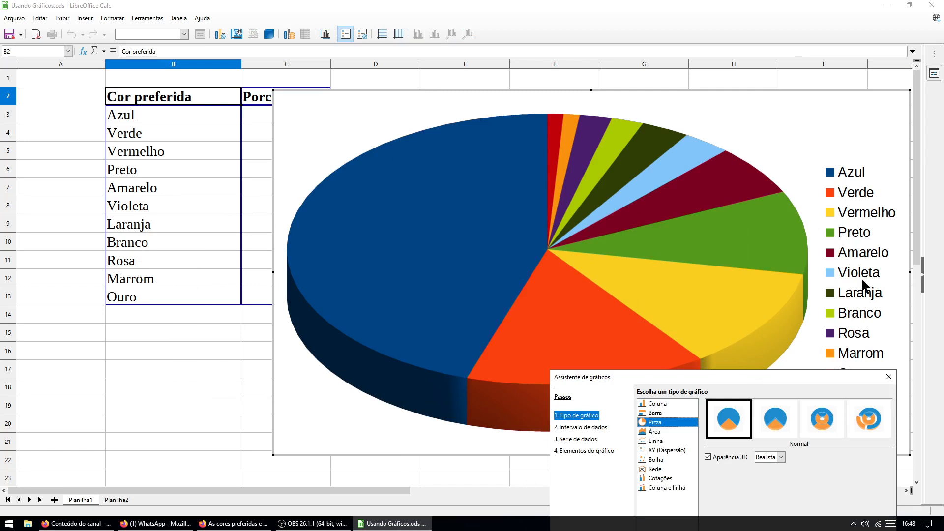
pyautogui.moveTo(804, 376); pyautogui.dragTo(659, 121)
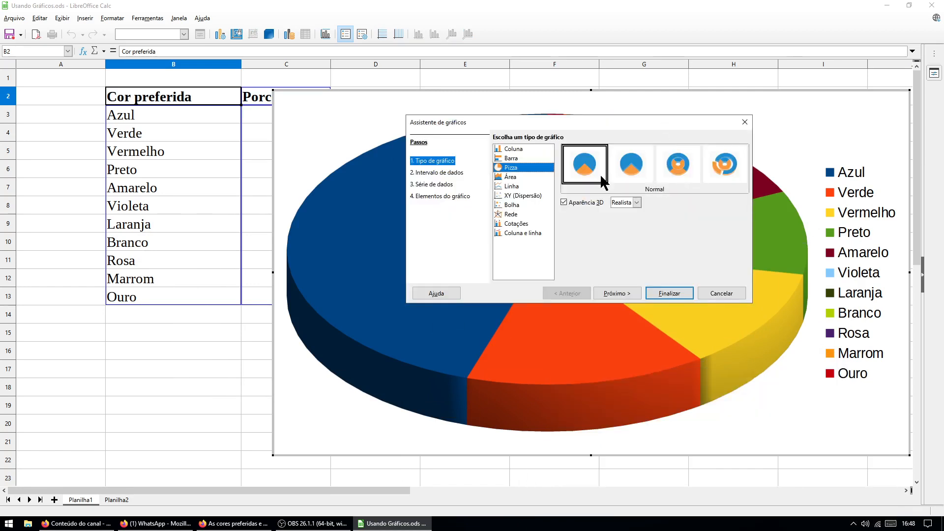
# Compare the pie chart without the 3D appearance, and enable 3D again
pyautogui.click(569, 202)
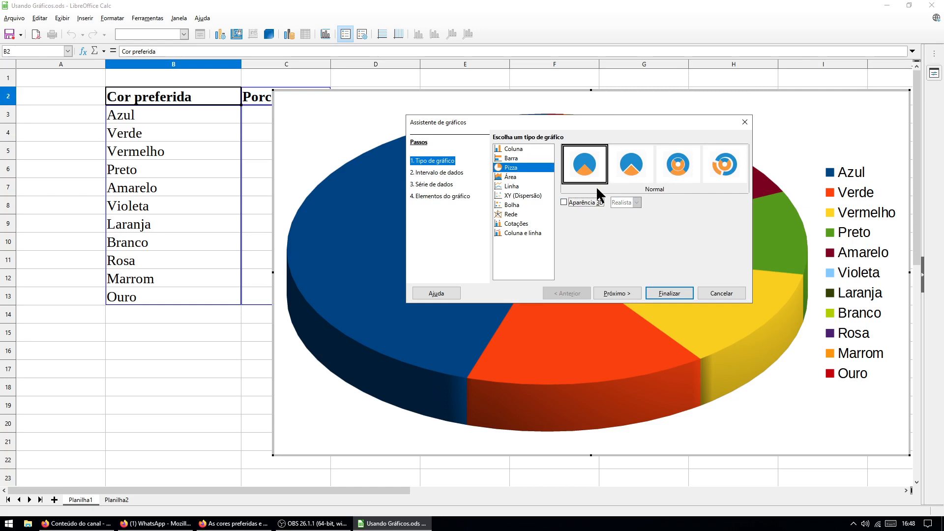
pyautogui.moveTo(573, 125); pyautogui.dragTo(197, 198)
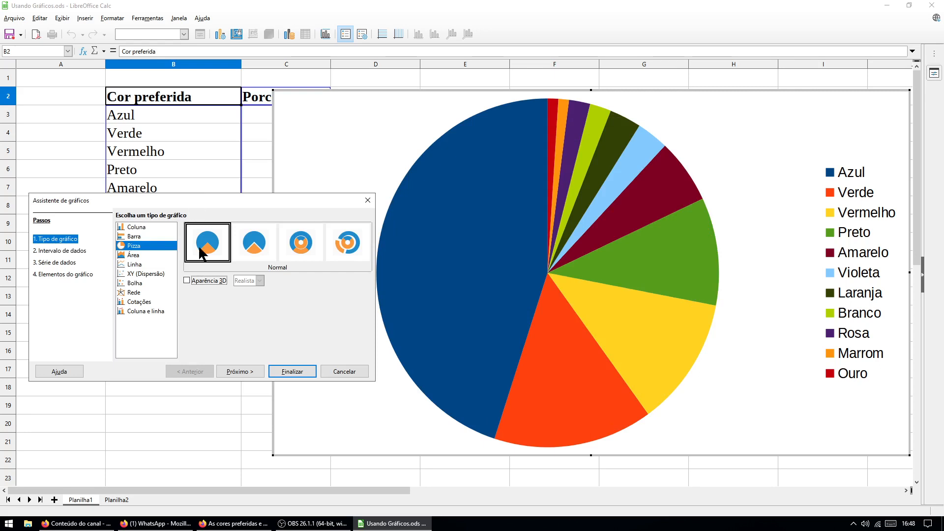
pyautogui.click(187, 280)
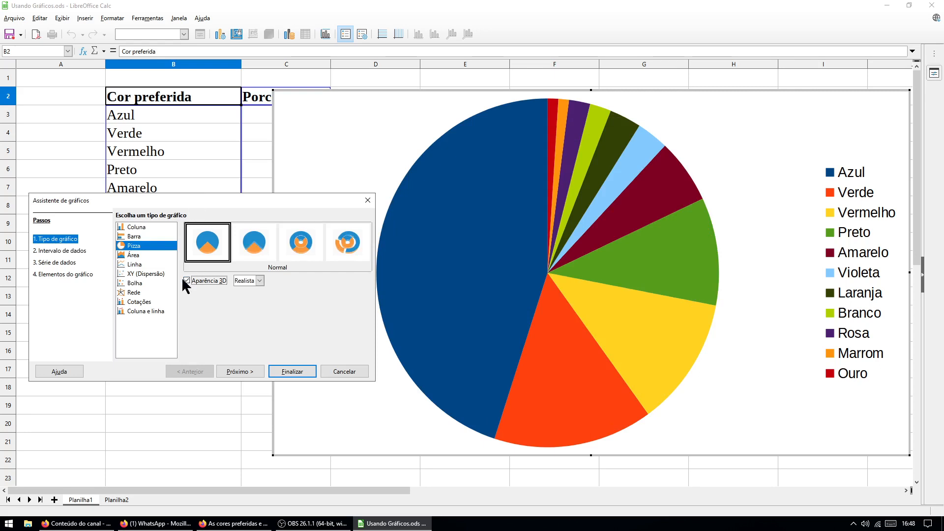
# Compare the Simples and Realista 3D schemes on the pie chart, ending on Simples
pyautogui.click(259, 280)
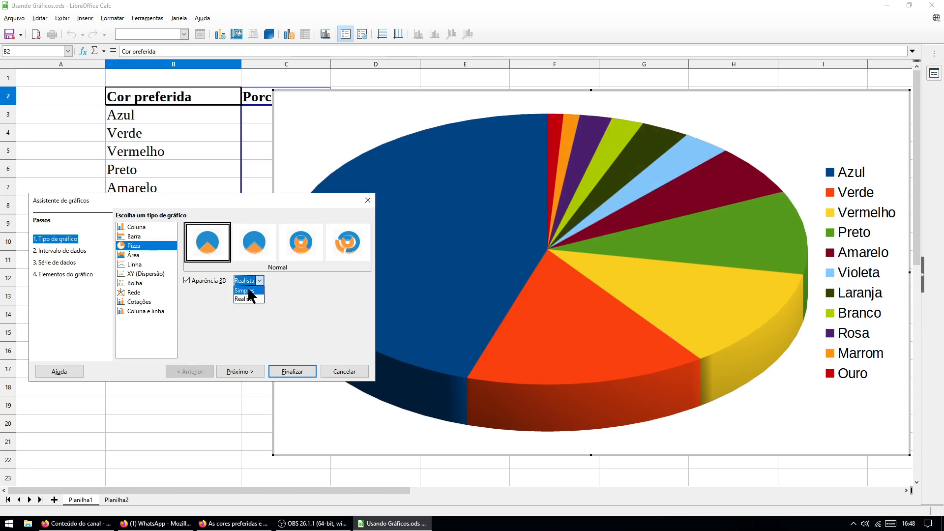
pyautogui.click(249, 290)
pyautogui.click(254, 280)
pyautogui.click(250, 298)
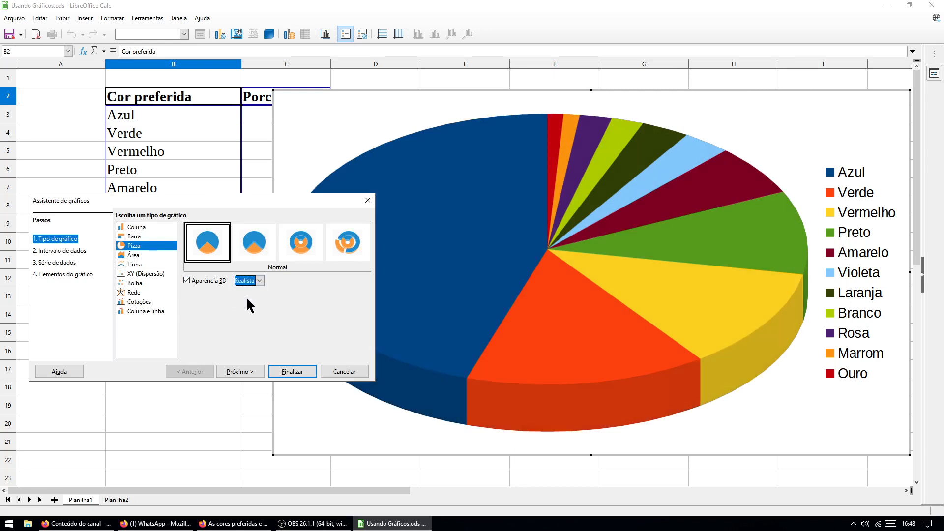
pyautogui.click(256, 284)
pyautogui.click(253, 290)
pyautogui.moveTo(156, 203); pyautogui.dragTo(433, 148)
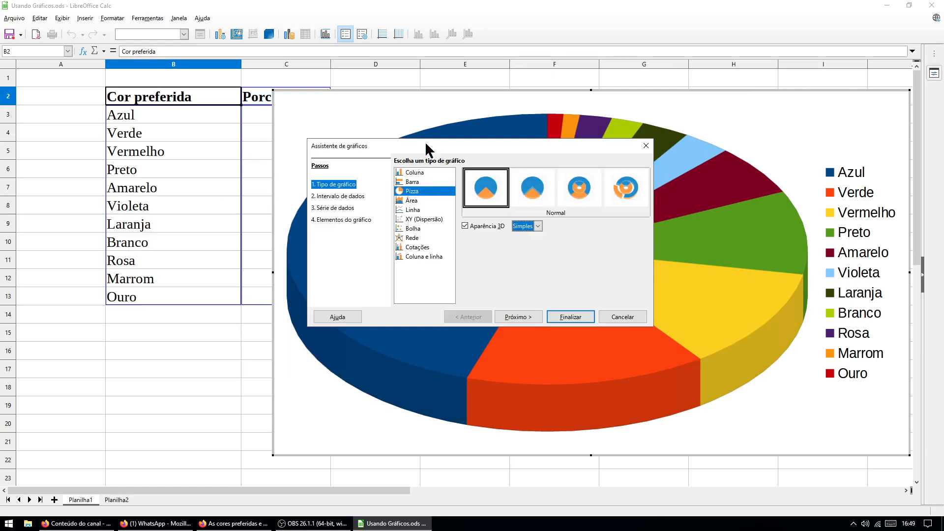
# Preview the data as a 3D Barra chart with the Pirâmide shape
pyautogui.click(412, 182)
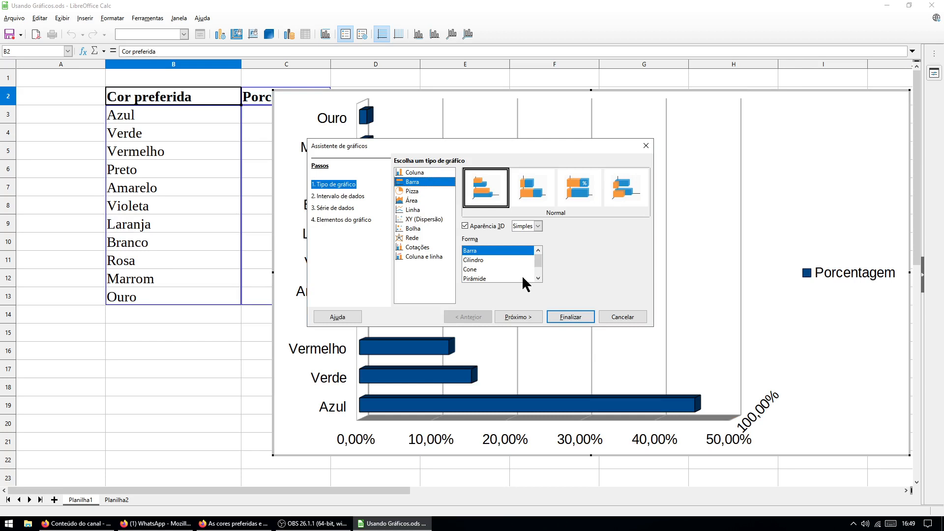
pyautogui.click(473, 277)
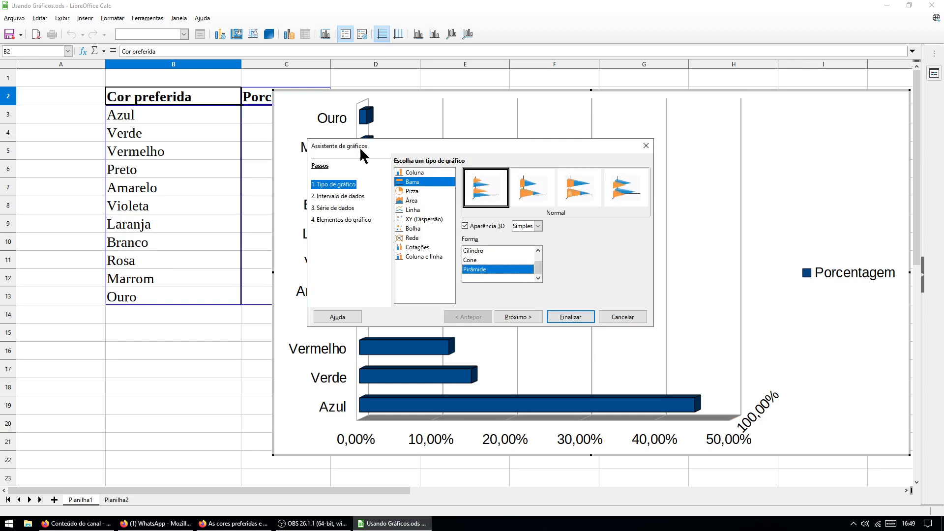
pyautogui.moveTo(360, 150); pyautogui.dragTo(584, 111)
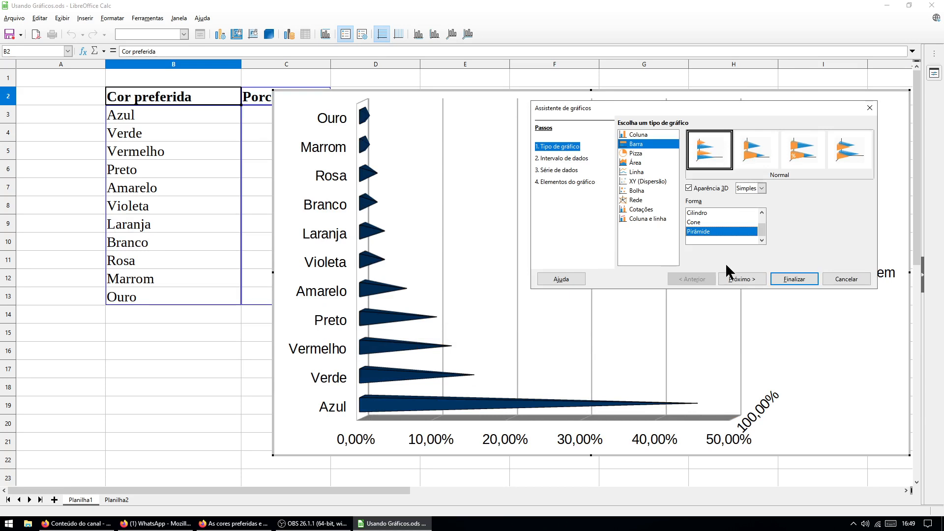
# Browse the options of the Área, Linha, XY (Dispersão), Bolha, Rede, Cotações and Coluna e linha chart types
pyautogui.click(636, 163)
pyautogui.click(638, 173)
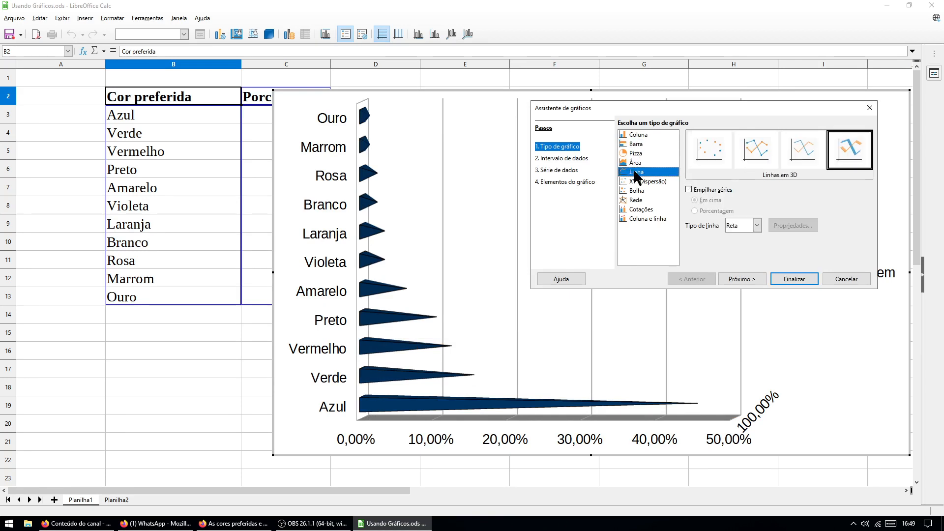
pyautogui.click(643, 182)
pyautogui.click(637, 191)
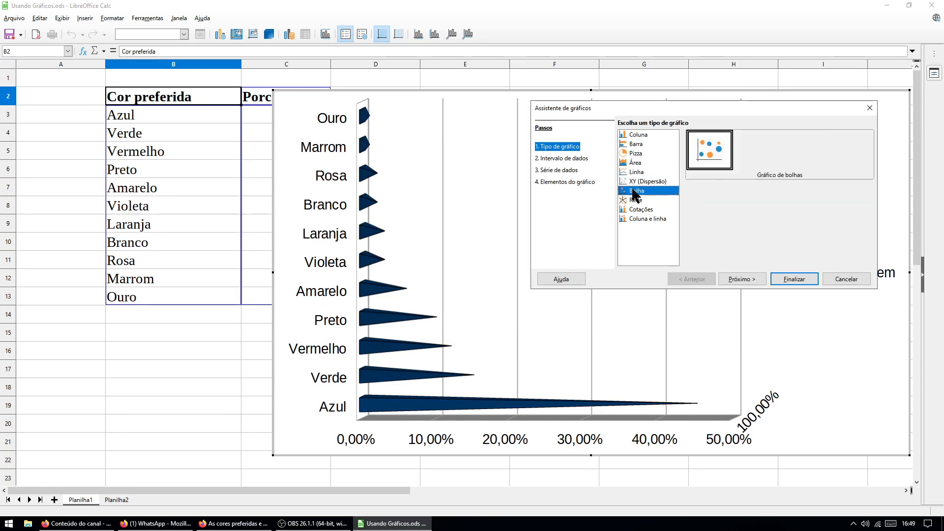
pyautogui.click(637, 200)
pyautogui.click(639, 209)
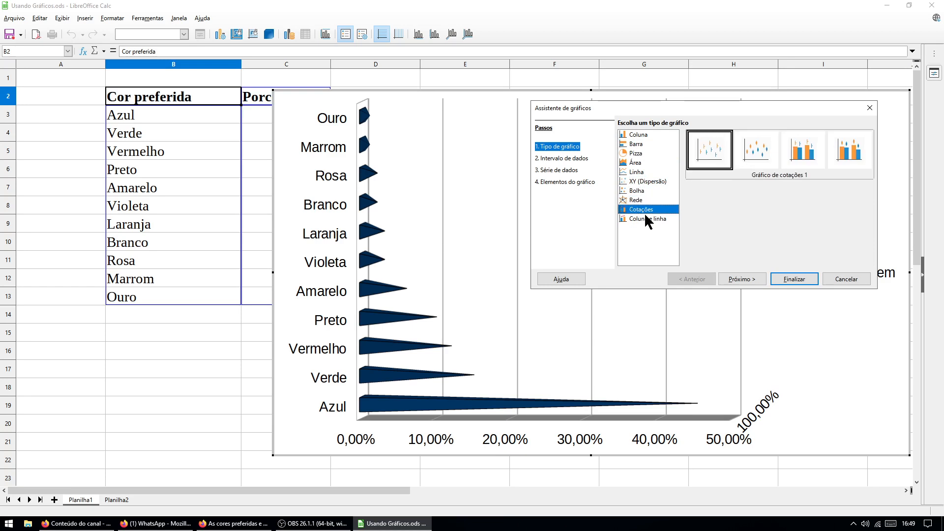
pyautogui.click(645, 219)
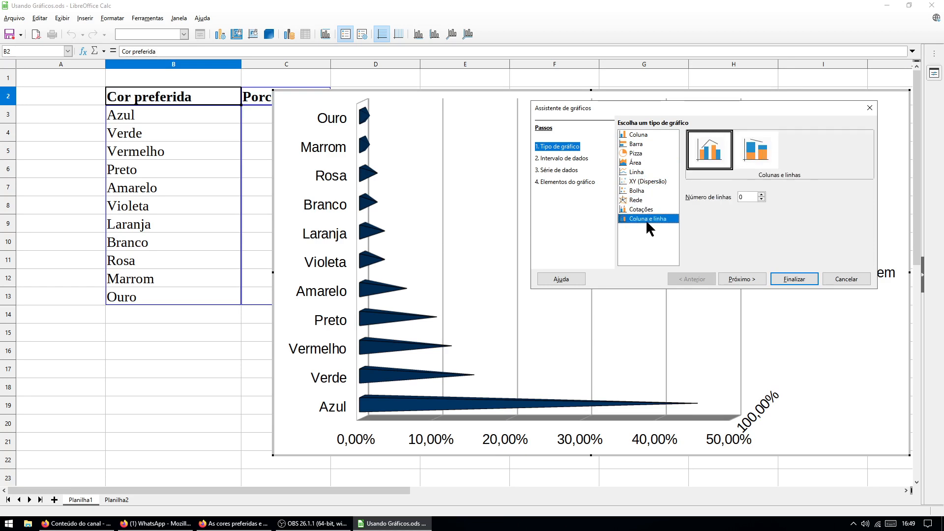
# Set the chart type to Pizza with the Normal variant, and go to the wizard's Intervalo de dados step
pyautogui.click(640, 152)
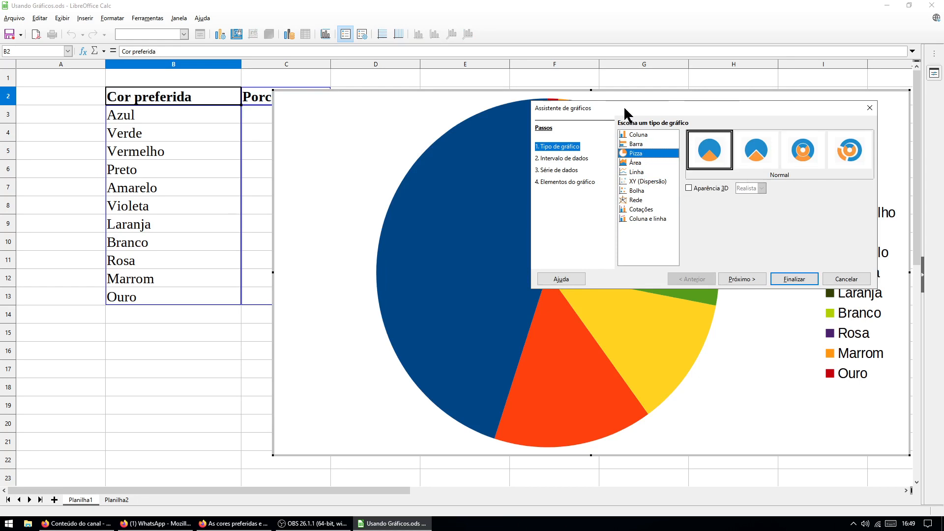
pyautogui.moveTo(625, 114); pyautogui.dragTo(107, 347)
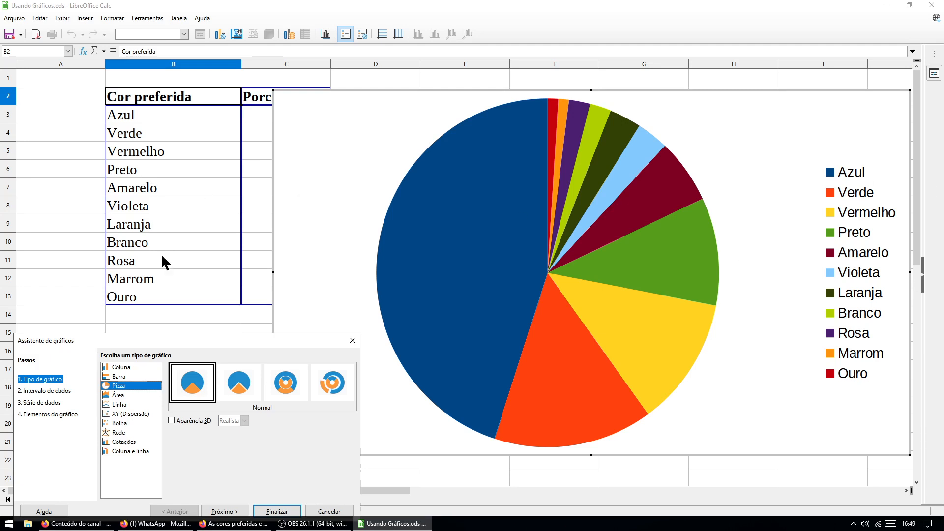
pyautogui.moveTo(182, 339); pyautogui.dragTo(330, 154)
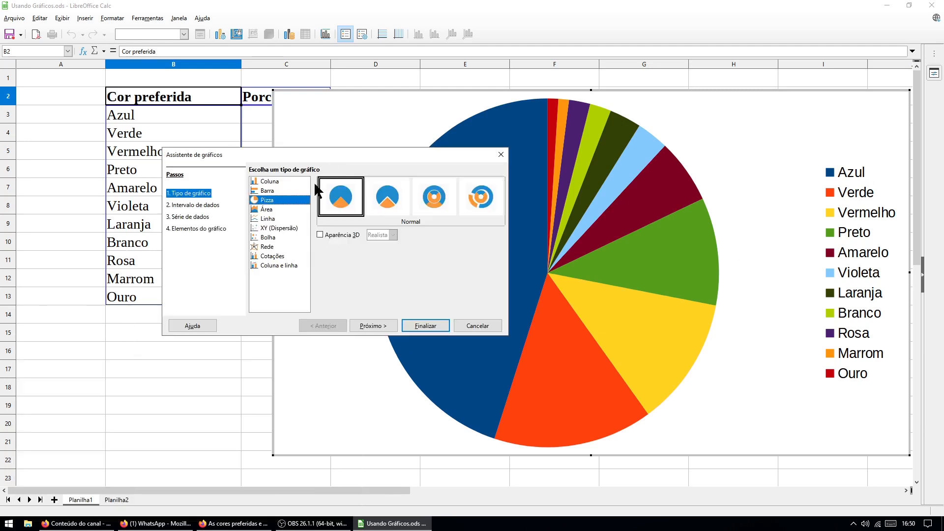
pyautogui.click(195, 211)
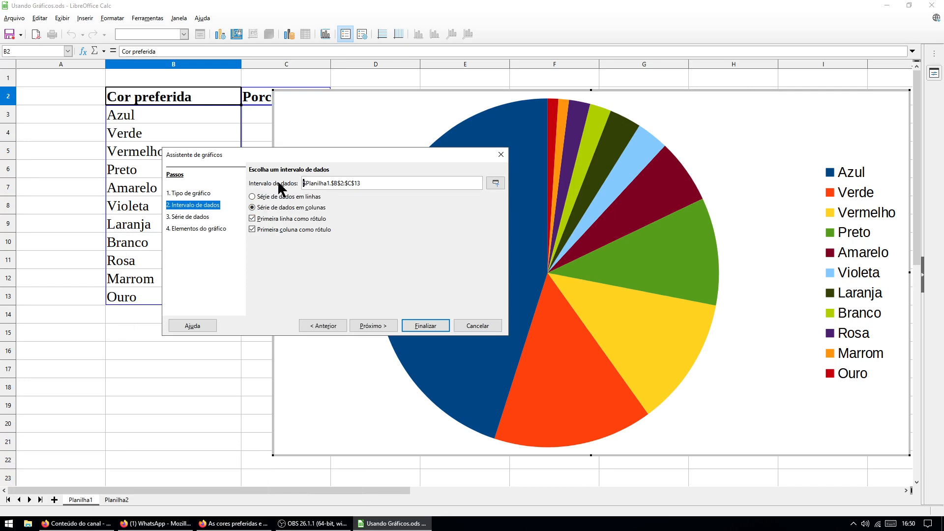
pyautogui.moveTo(309, 156); pyautogui.dragTo(466, 127)
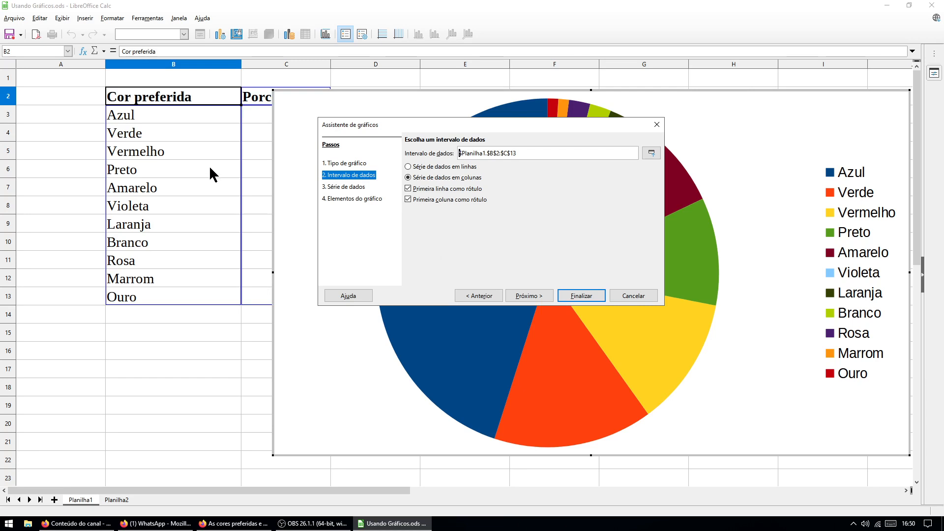
# Review the Porcentagem series' ranges for Cor de preenchimento, Nome and Valores de Y in the wizard's Série de dados step
pyautogui.click(340, 186)
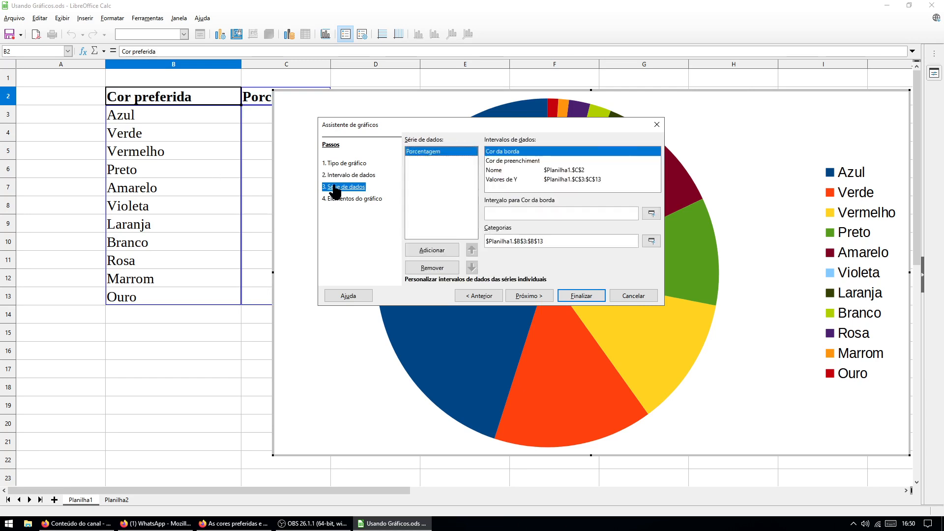
pyautogui.moveTo(451, 129); pyautogui.dragTo(477, 106)
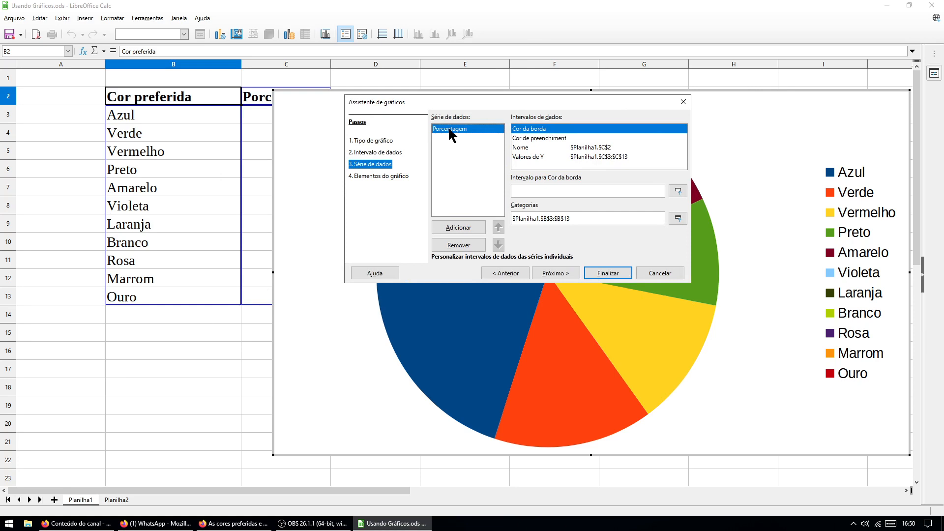
pyautogui.click(535, 139)
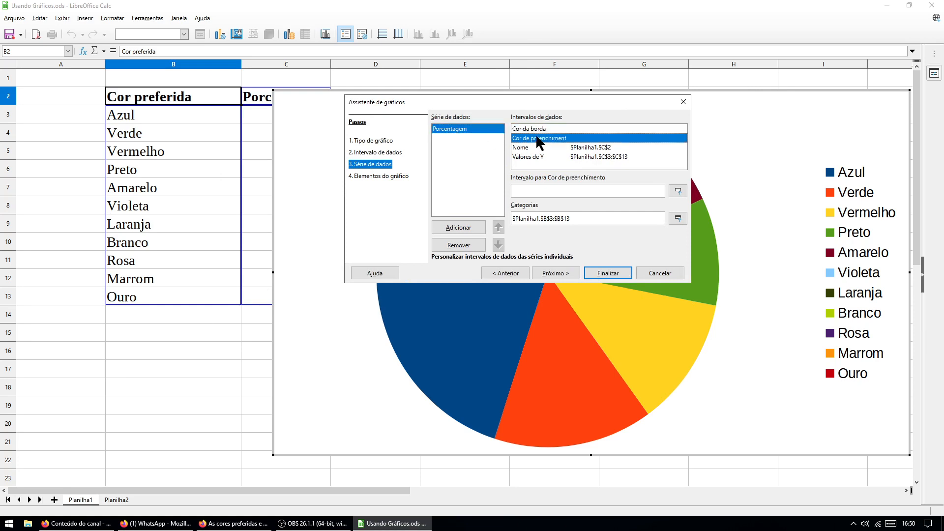
pyautogui.click(535, 148)
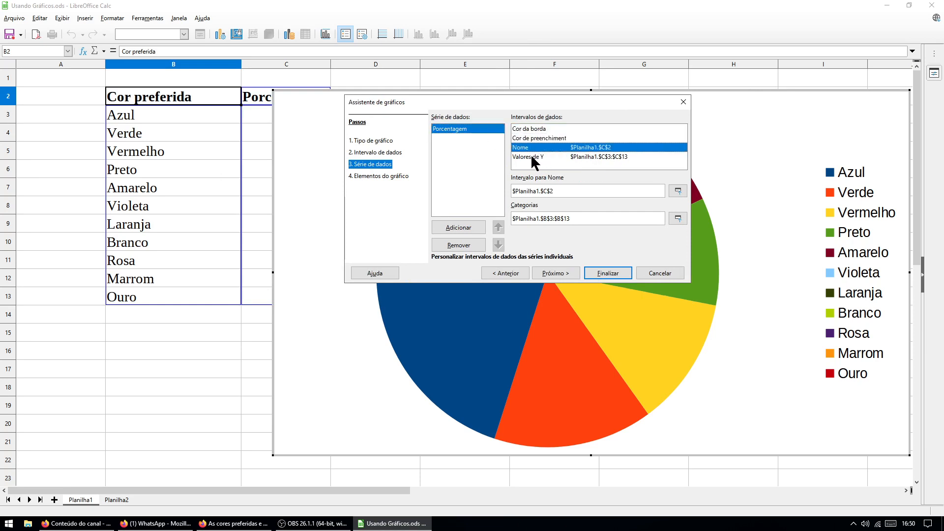
pyautogui.click(533, 157)
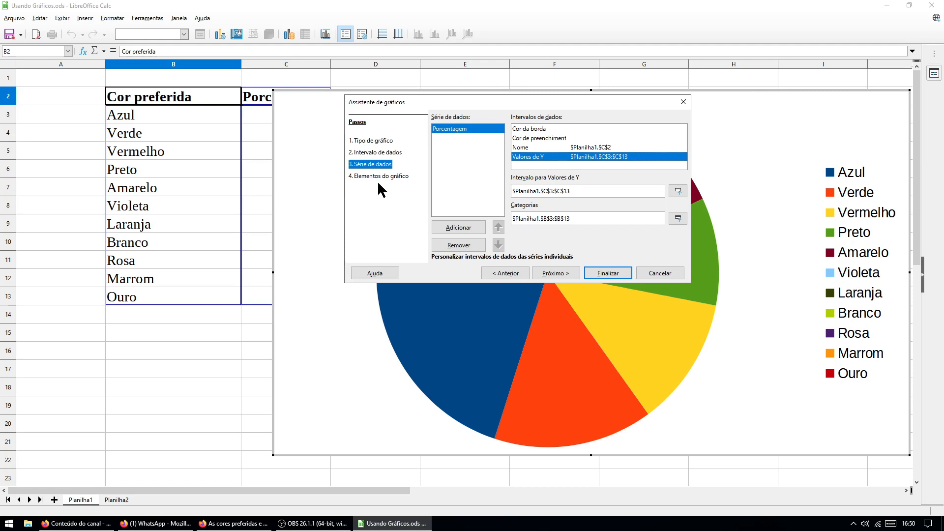
# Enter "Preferência entre Cores" as the chart title in the wizard's Elementos do gráfico step
pyautogui.click(355, 178)
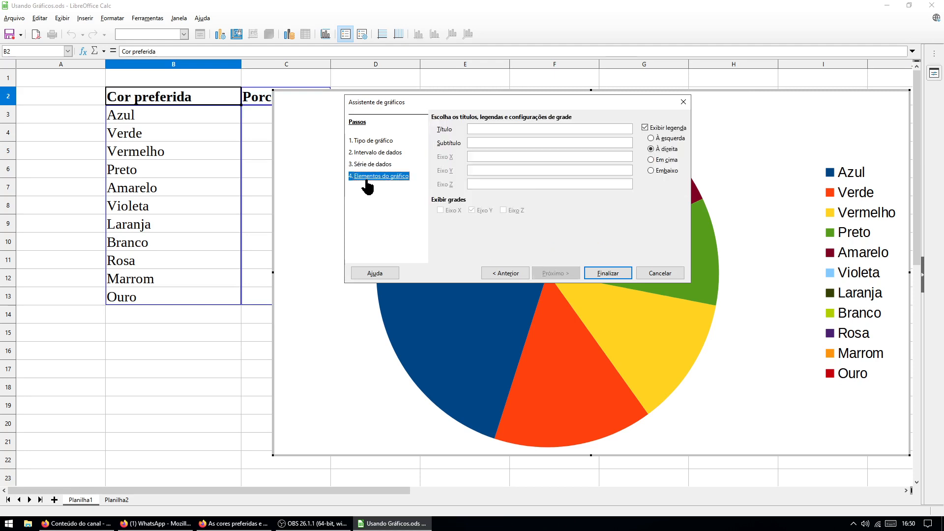
pyautogui.moveTo(471, 107); pyautogui.dragTo(464, 243)
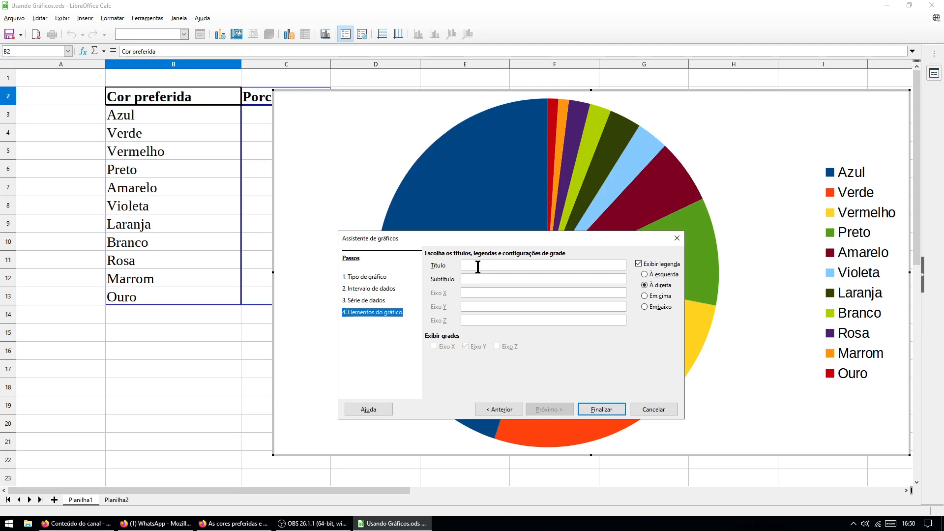
pyautogui.click(468, 266)
pyautogui.write('Prefer')
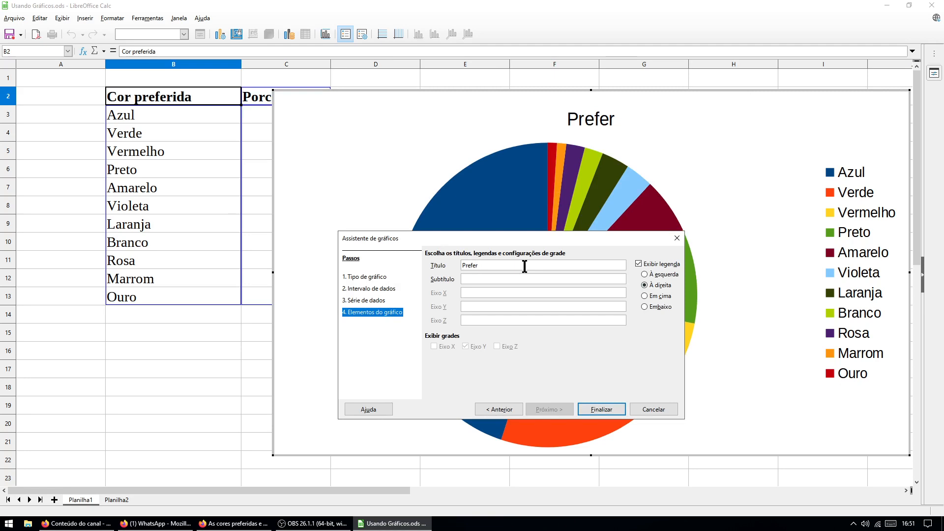
pyautogui.write('ência ')
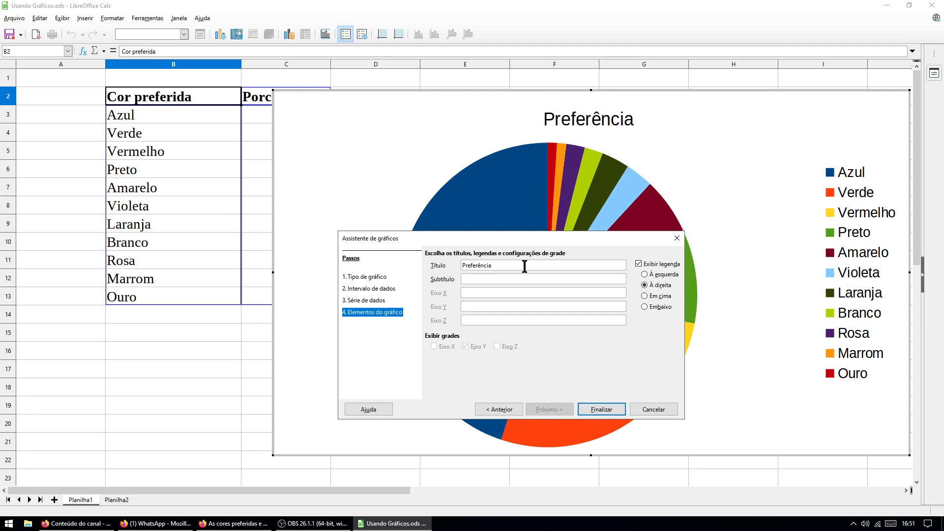
pyautogui.write('entre Cores')
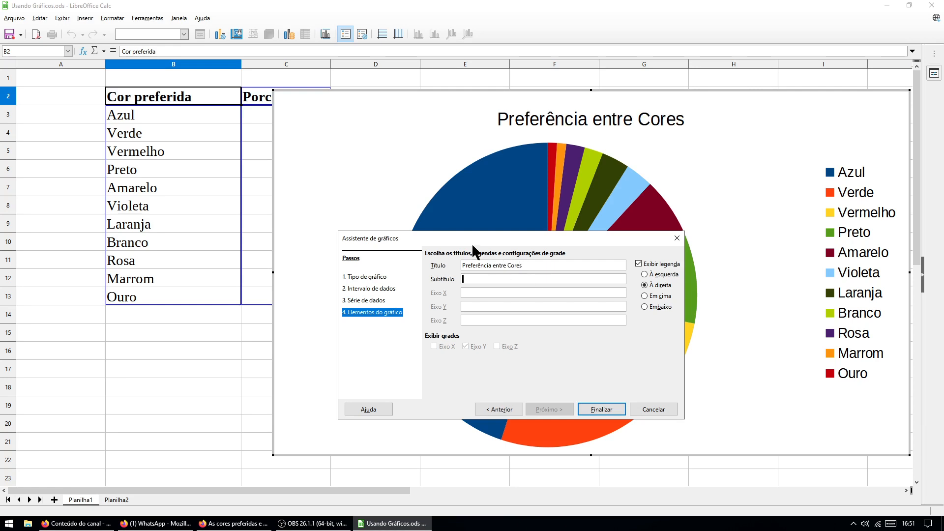
# Try the different legend positions, set the legend to À esquerda, and finish the chart wizard
pyautogui.moveTo(468, 239)
pyautogui.mouseDown()
pyautogui.moveTo(525, 252)
pyautogui.moveTo(532, 282)
pyautogui.moveTo(529, 266)
pyautogui.moveTo(465, 229)
pyautogui.moveTo(468, 249)
pyautogui.mouseUp()
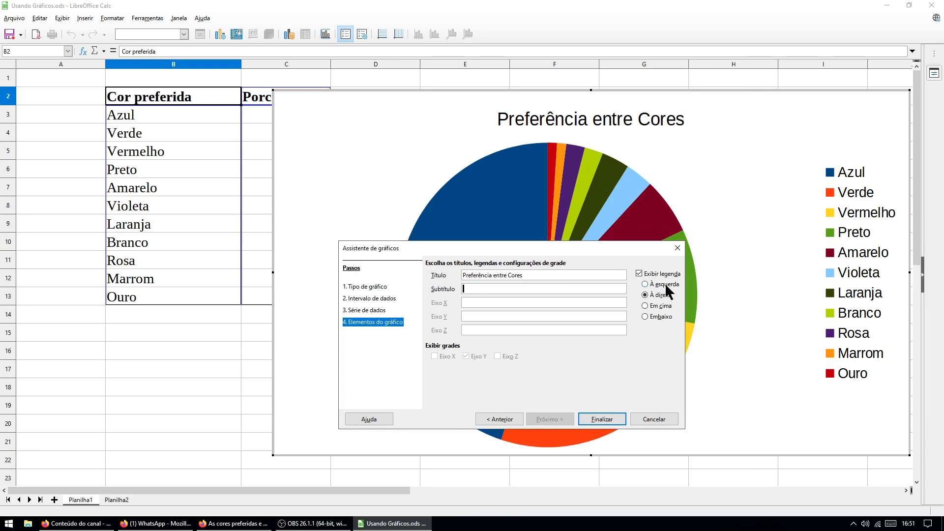
pyautogui.click(644, 284)
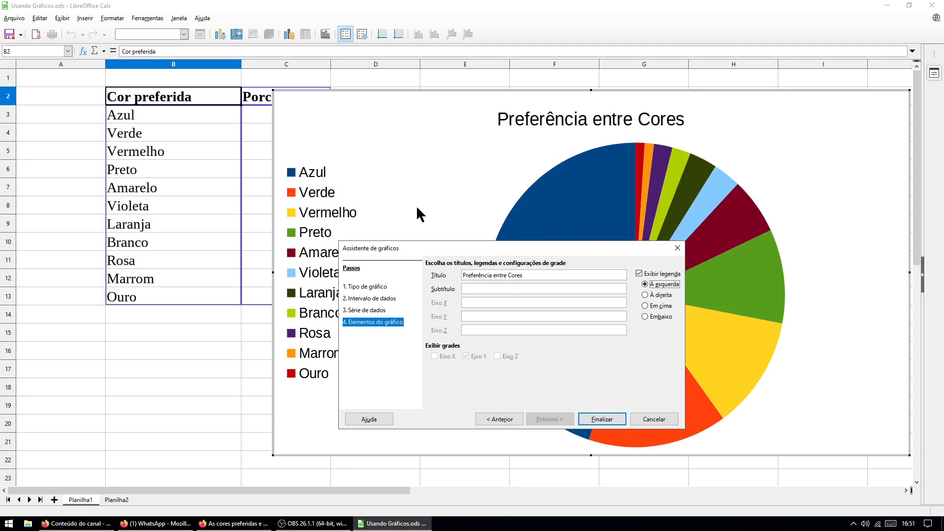
pyautogui.click(644, 306)
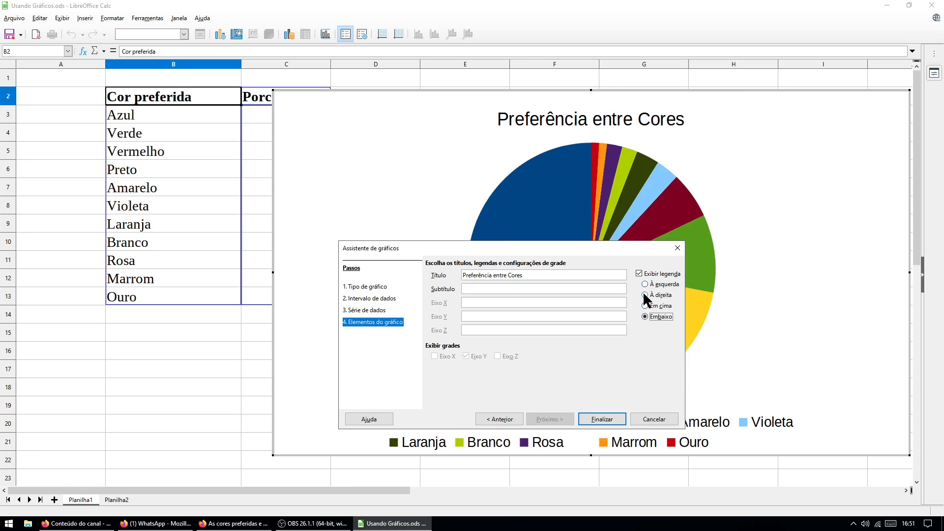
pyautogui.click(644, 294)
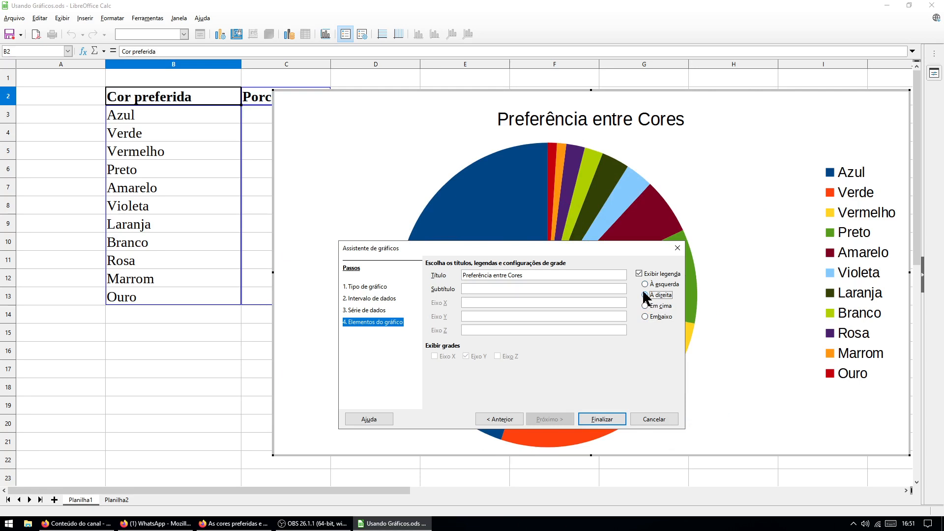
pyautogui.click(644, 284)
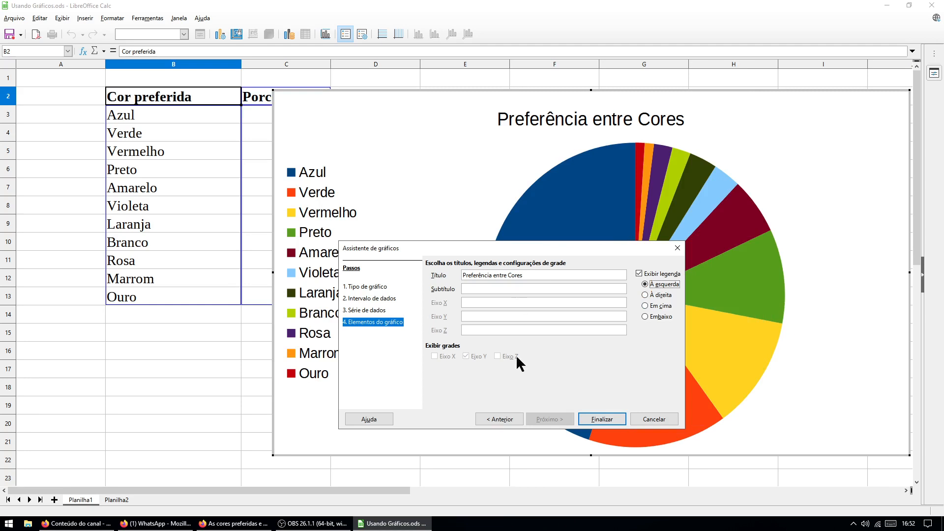
pyautogui.click(611, 417)
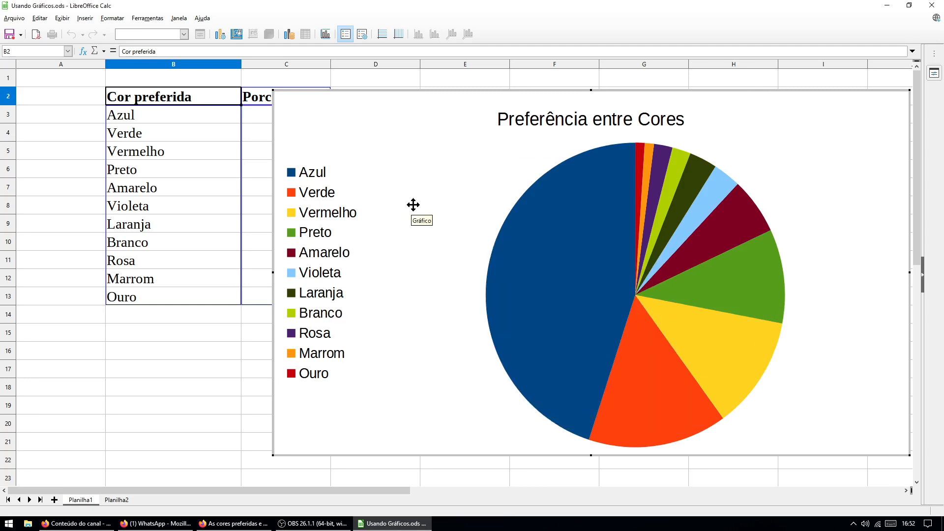
# Move the pie within the chart area closer to the legend, centring it beneath the title
pyautogui.moveTo(388, 154)
pyautogui.mouseDown()
pyautogui.moveTo(322, 137)
pyautogui.moveTo(375, 151)
pyautogui.mouseUp()
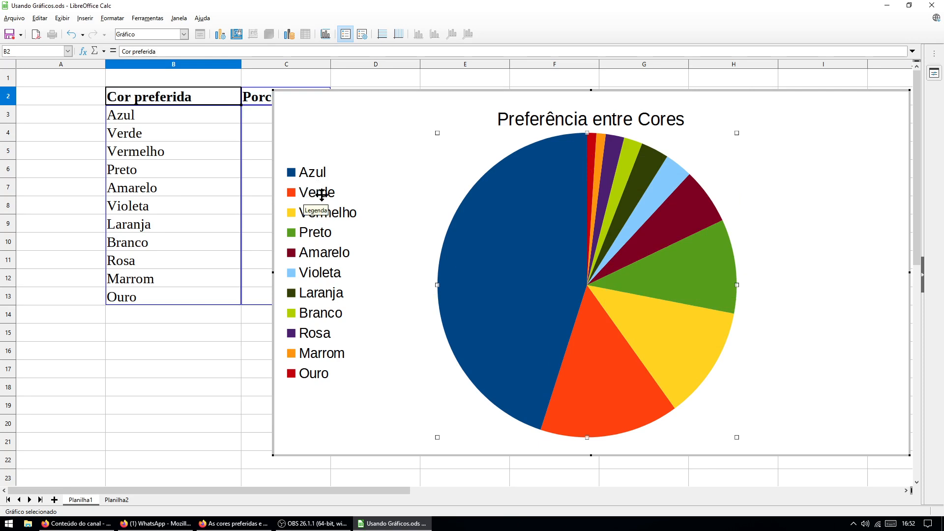
pyautogui.moveTo(607, 368)
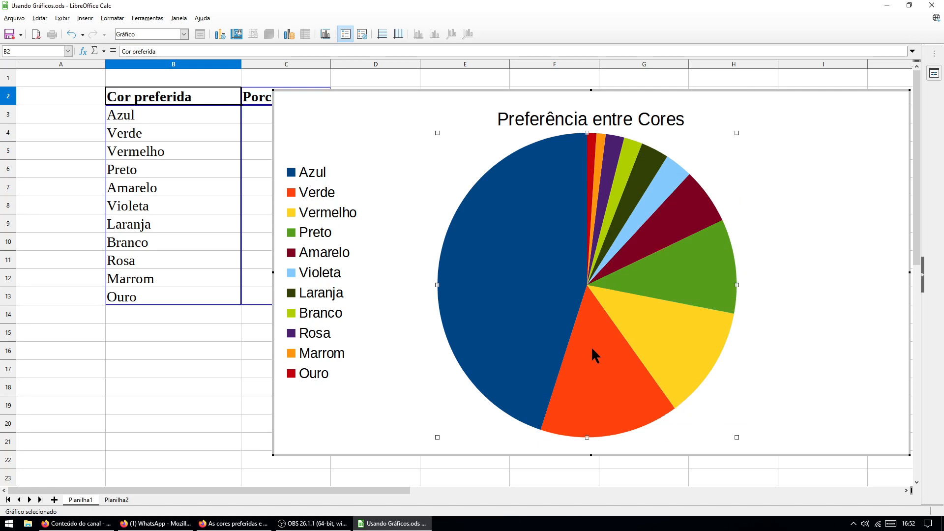
pyautogui.moveTo(591, 350)
pyautogui.click(598, 352)
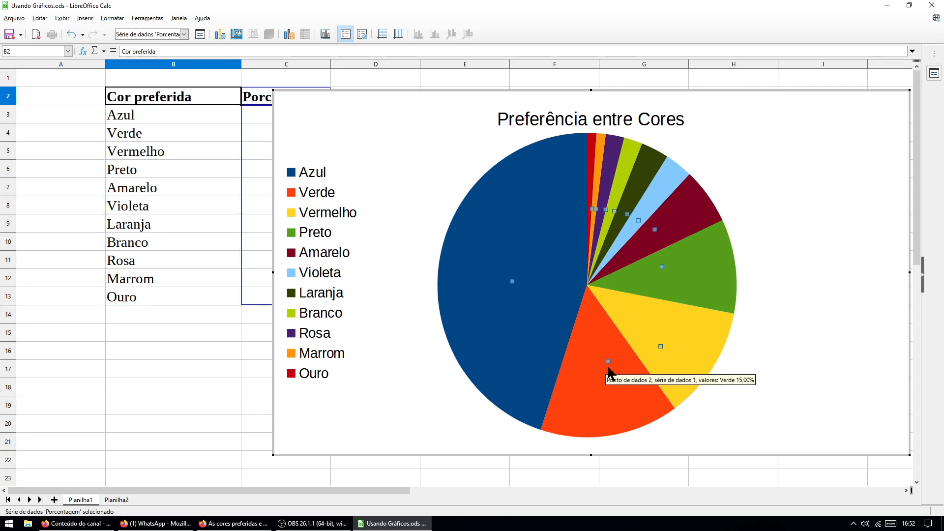
pyautogui.doubleClick(594, 345)
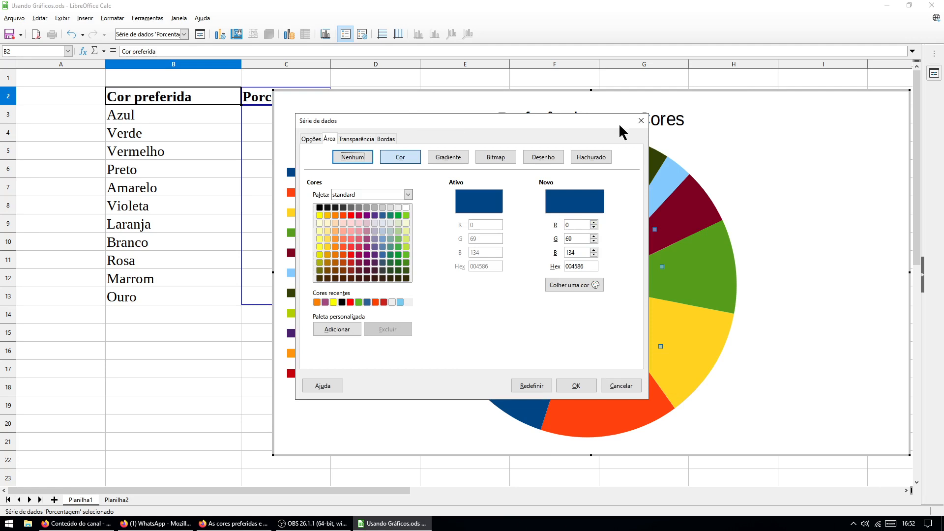
pyautogui.click(639, 120)
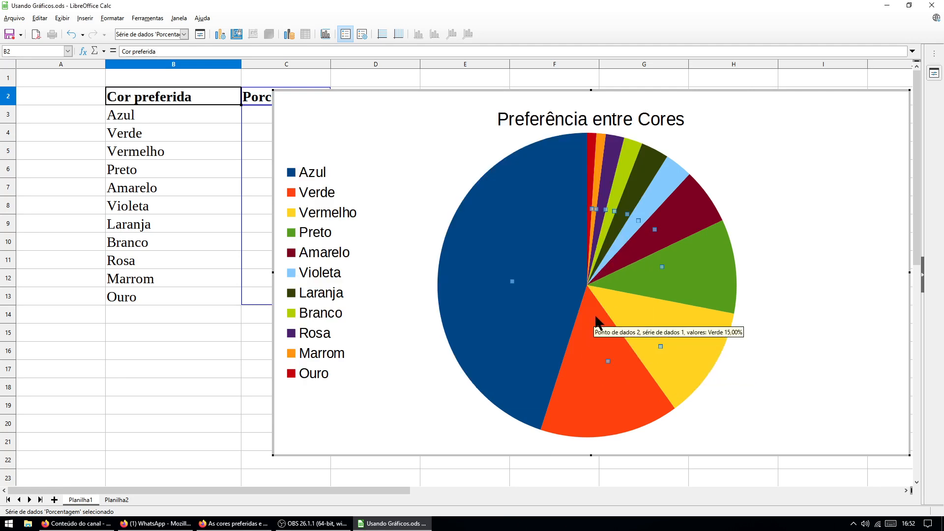
# Select only the Verde slice of the pie and fill it with the colour Verde limão escuro 2
pyautogui.click(601, 361)
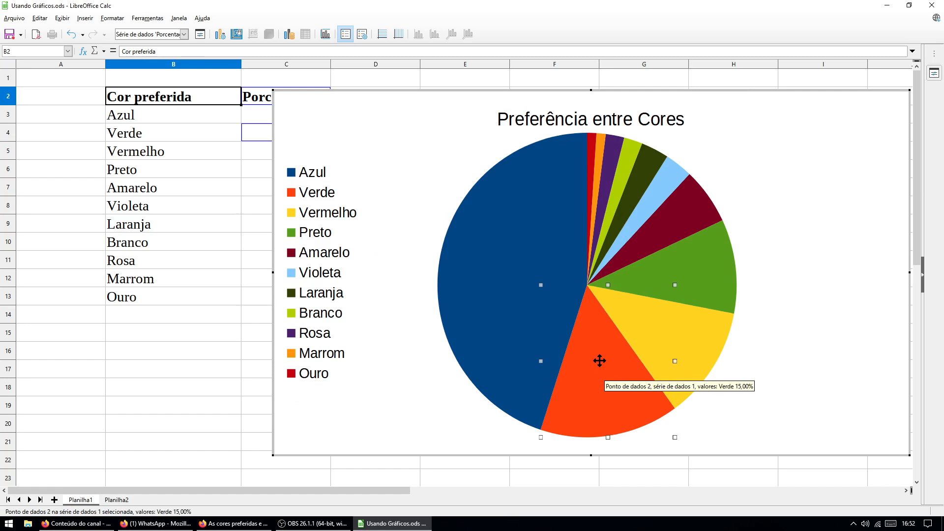
pyautogui.moveTo(601, 360)
pyautogui.mouseDown()
pyautogui.moveTo(603, 377)
pyautogui.moveTo(598, 360)
pyautogui.moveTo(795, 293)
pyautogui.moveTo(611, 379)
pyautogui.moveTo(615, 388)
pyautogui.moveTo(619, 363)
pyautogui.moveTo(615, 372)
pyautogui.mouseUp()
pyautogui.doubleClick(612, 370)
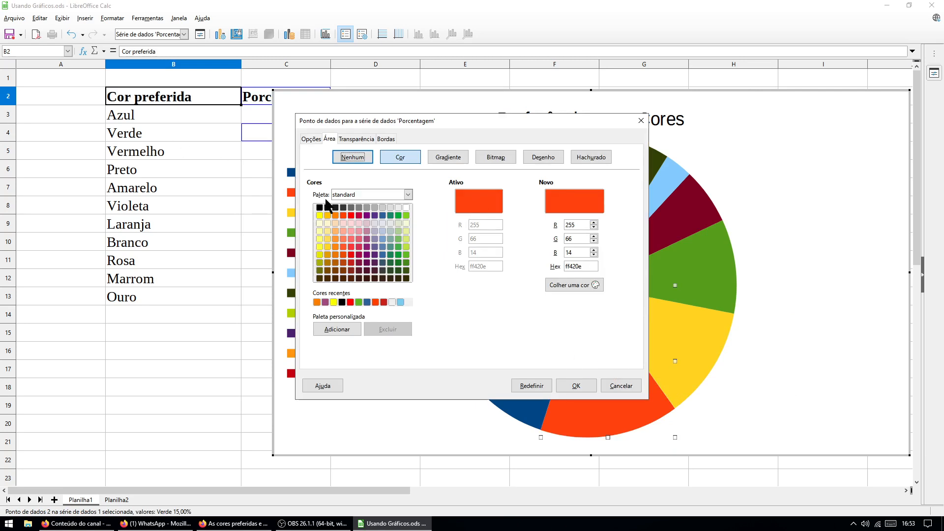
pyautogui.click(406, 262)
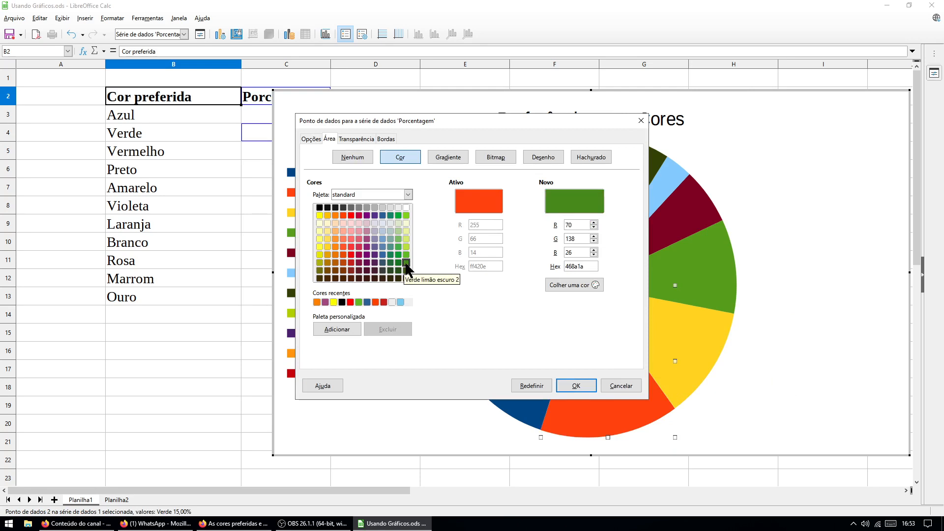
pyautogui.click(582, 385)
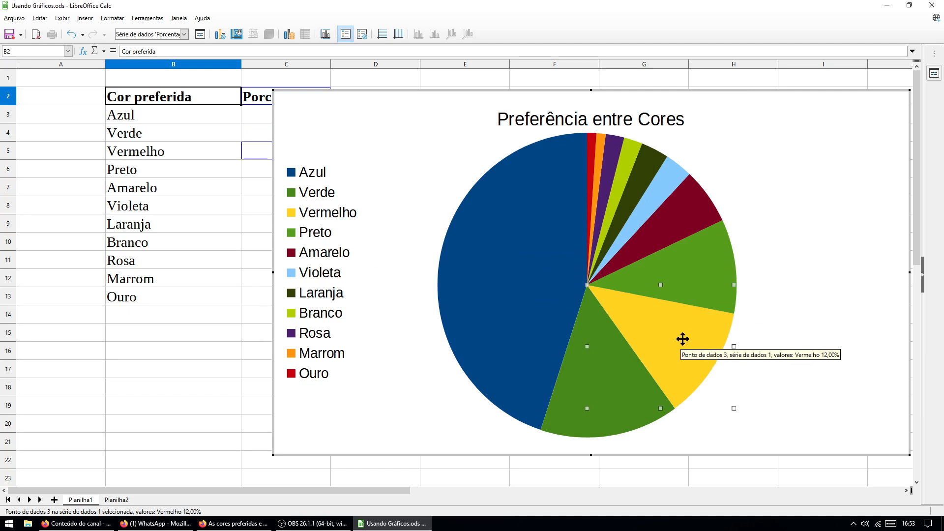
# Select only the Vermelho slice of the pie and fill it with red from the standard palette
pyautogui.click(679, 344)
pyautogui.moveTo(679, 345); pyautogui.dragTo(674, 343)
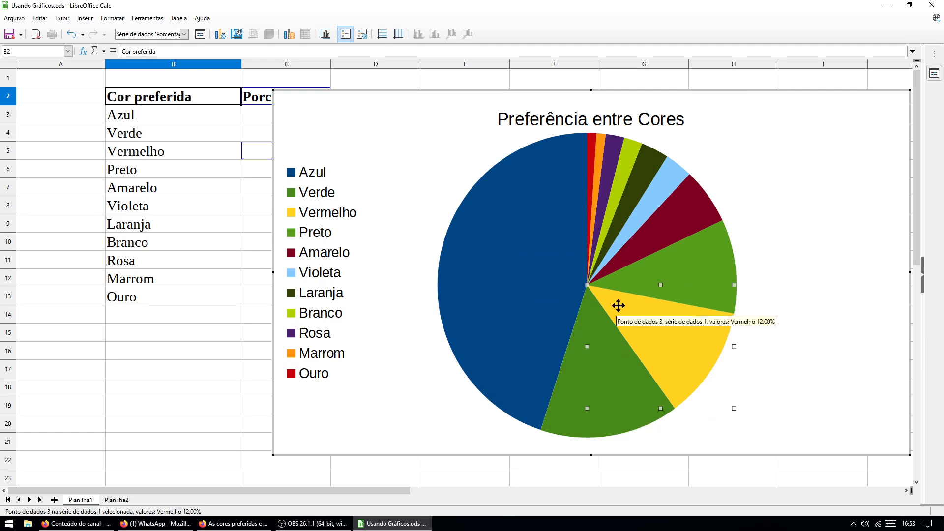
pyautogui.moveTo(625, 308)
pyautogui.mouseDown()
pyautogui.moveTo(654, 322)
pyautogui.moveTo(636, 310)
pyautogui.mouseUp()
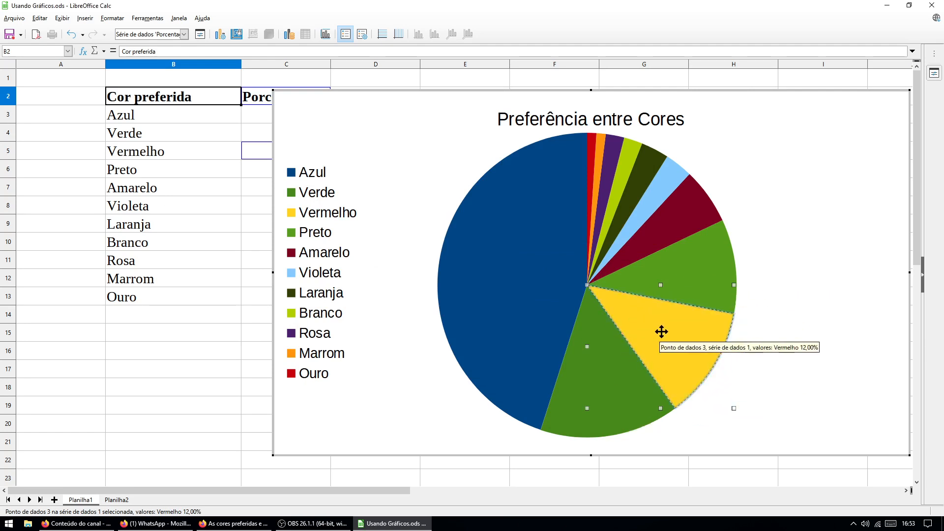
pyautogui.doubleClick(660, 329)
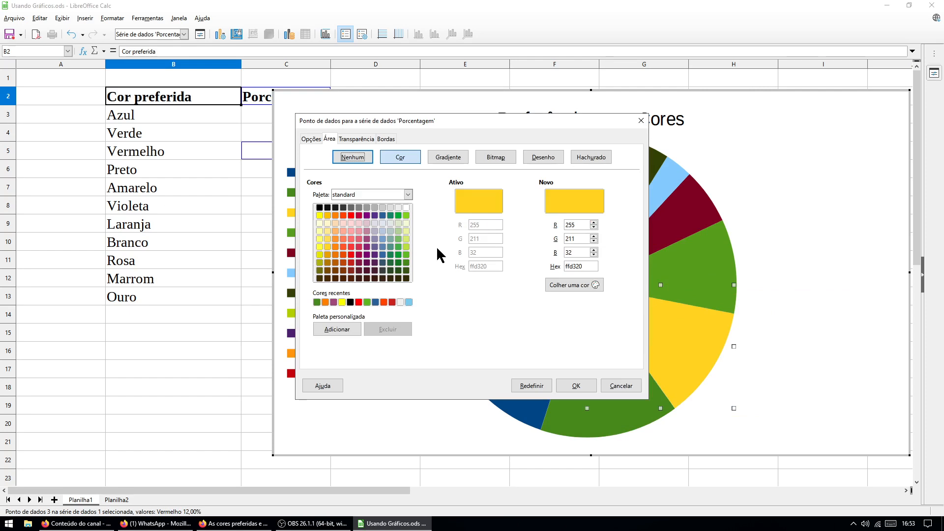
pyautogui.click(351, 255)
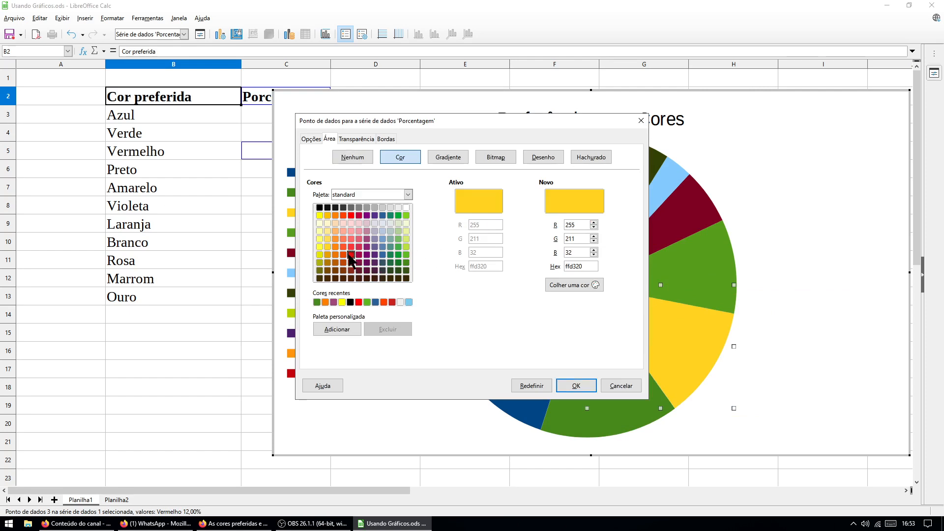
pyautogui.click(576, 386)
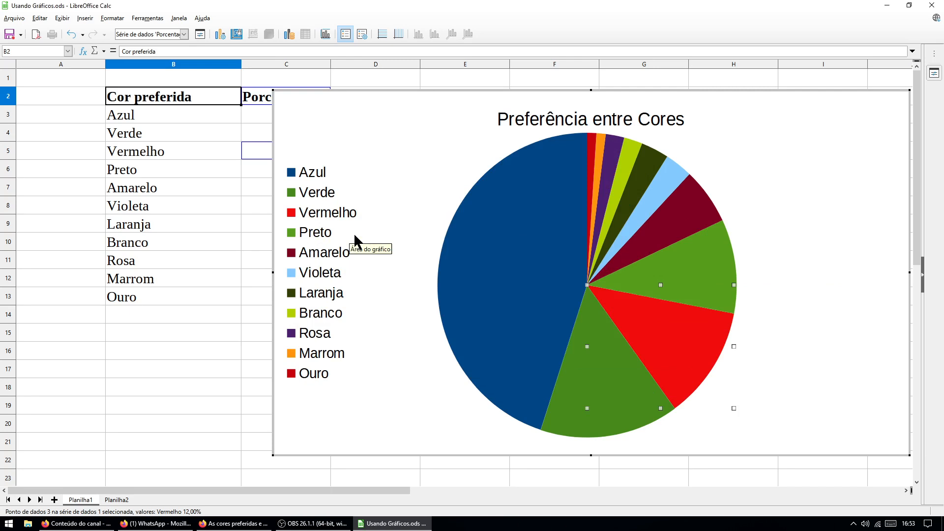
pyautogui.press('Escape')
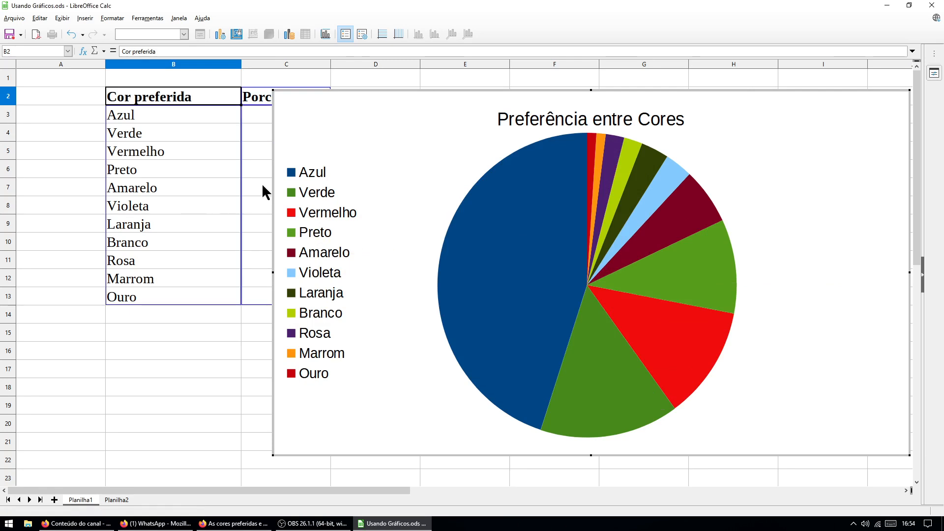
# Leave chart editing and replace the text Laranja in cell B9 with "Orange"
pyautogui.click(209, 222)
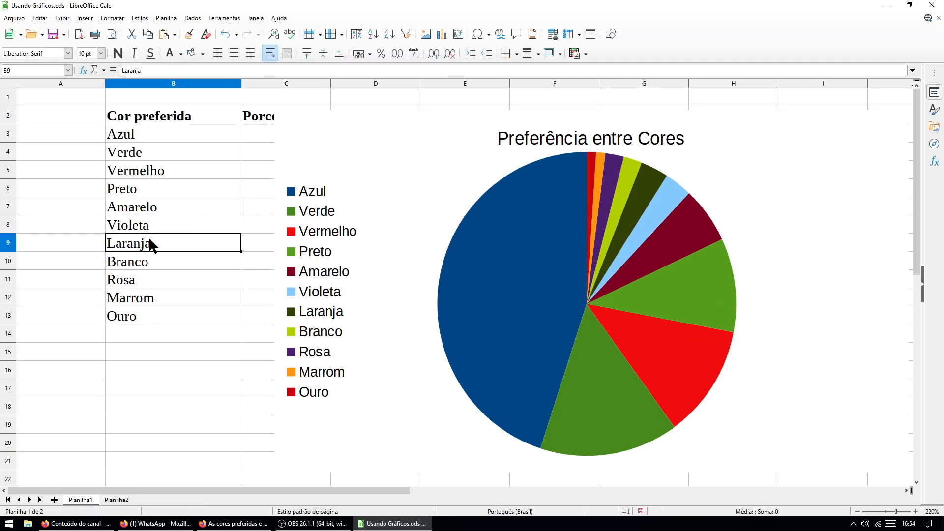
pyautogui.click(150, 69)
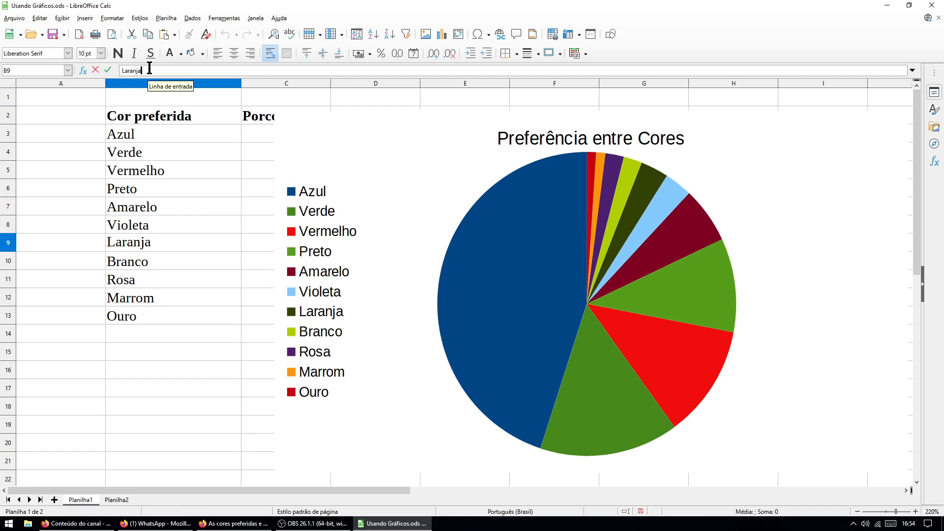
pyautogui.press('BackSpace')
pyautogui.press('BackSpace')
pyautogui.press('BackSpace')
pyautogui.press('BackSpace')
pyautogui.press('BackSpace')
pyautogui.press('BackSpace')
pyautogui.press('BackSpace')
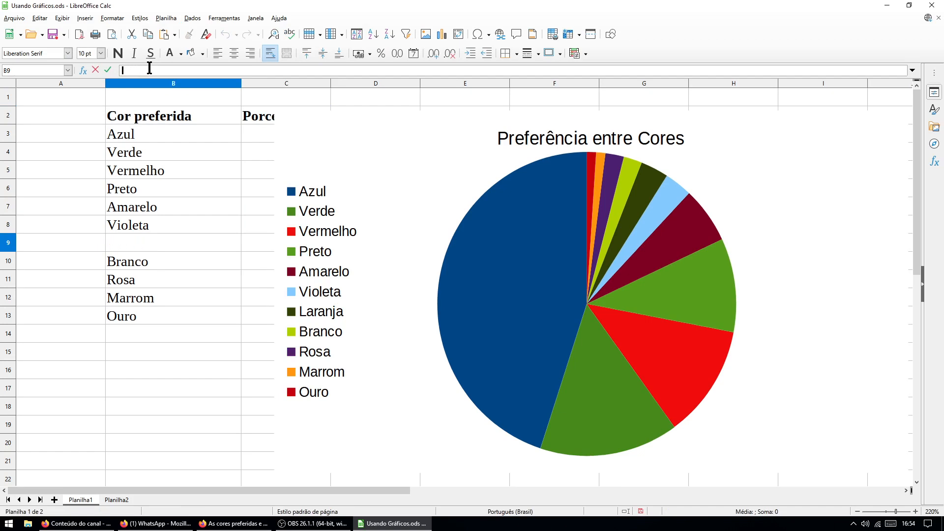
pyautogui.write('Orange')
pyautogui.press('Return')
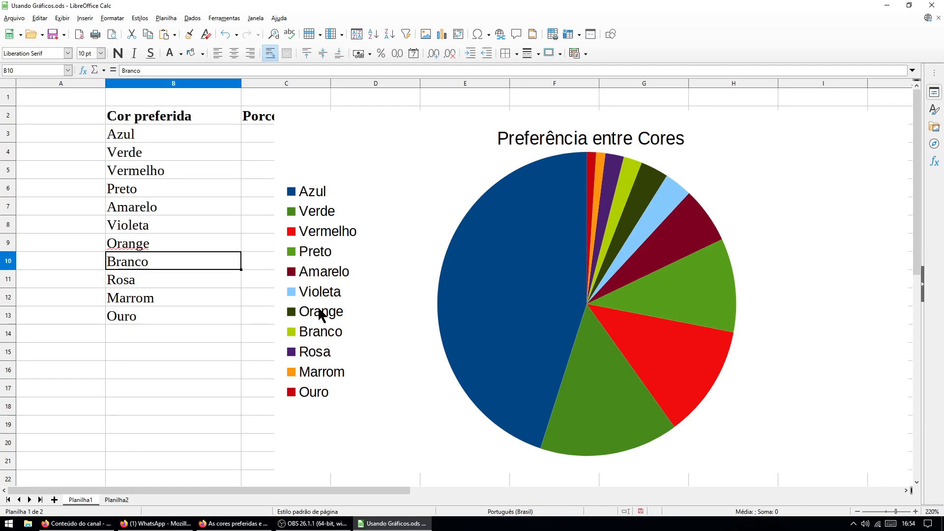
# Move the whole chart left over column B, to about position 3,37 / 0,60
pyautogui.click(367, 162)
pyautogui.moveTo(392, 171)
pyautogui.mouseDown()
pyautogui.moveTo(259, 162)
pyautogui.moveTo(267, 171)
pyautogui.moveTo(268, 163)
pyautogui.mouseUp()
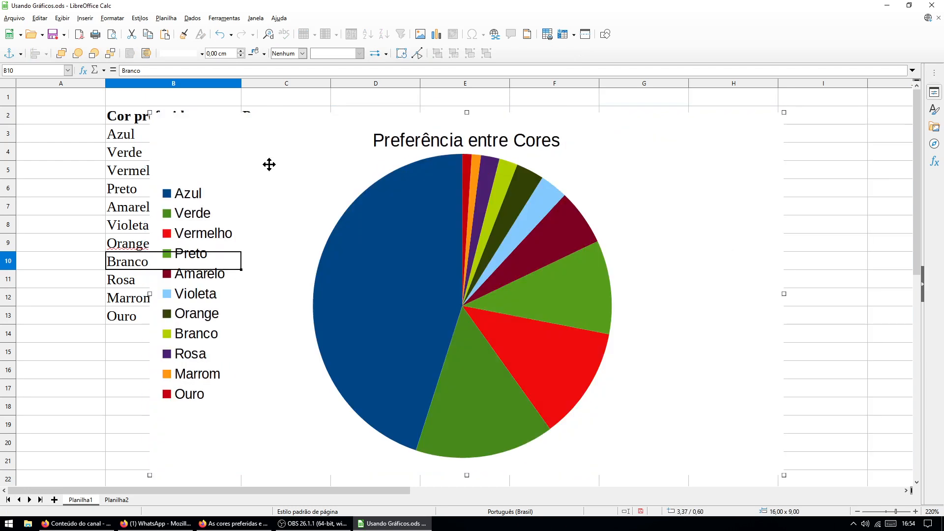